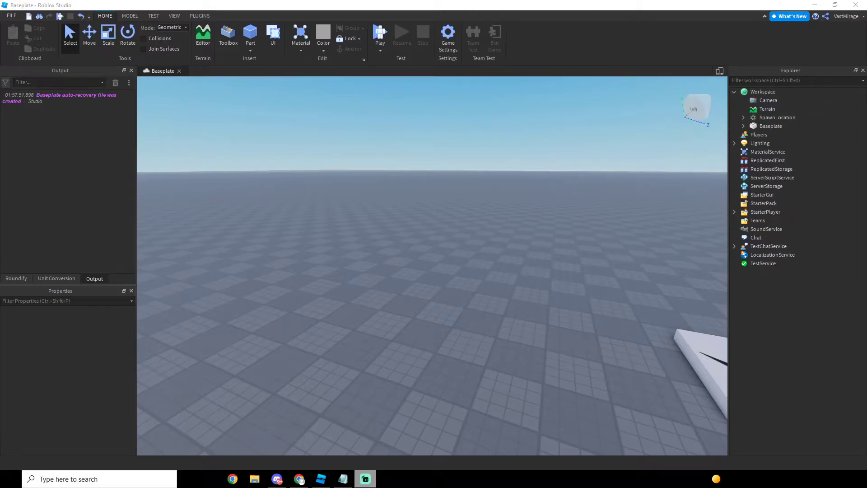
- Add a new server Script to ServerScriptService from the Explorer insert list
right_drag(432, 265, 433, 259)
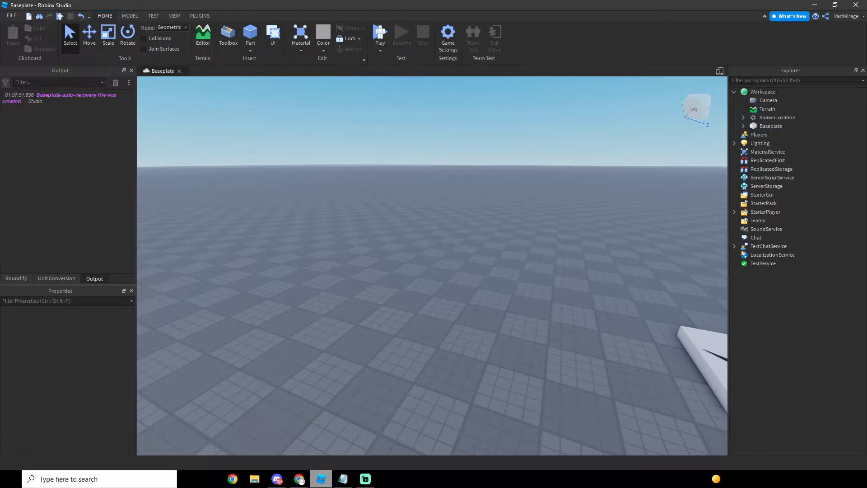
key(s)
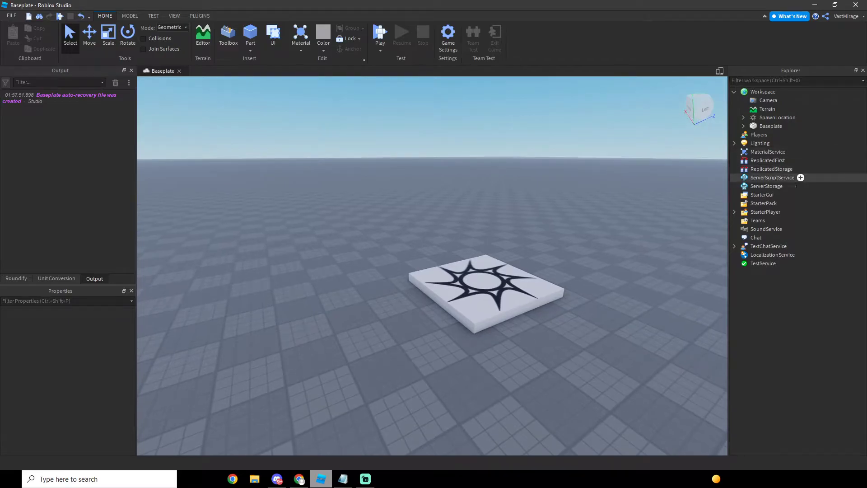
click(773, 178)
click(801, 178)
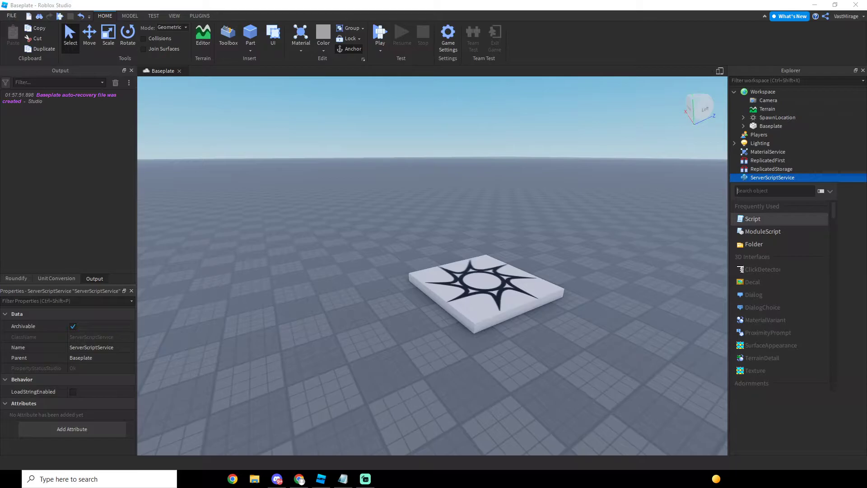
click(754, 218)
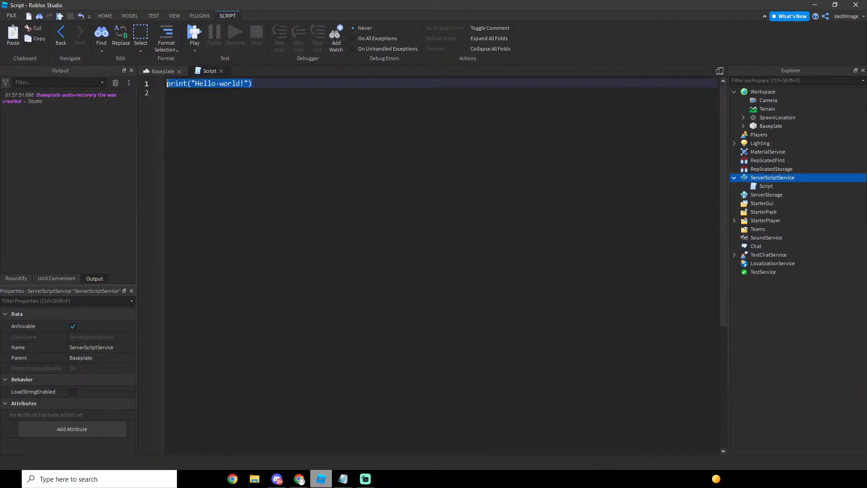
text(local admins = {})
- Replace the print line with local admins = {} and local command = "/tp"
key(Return)
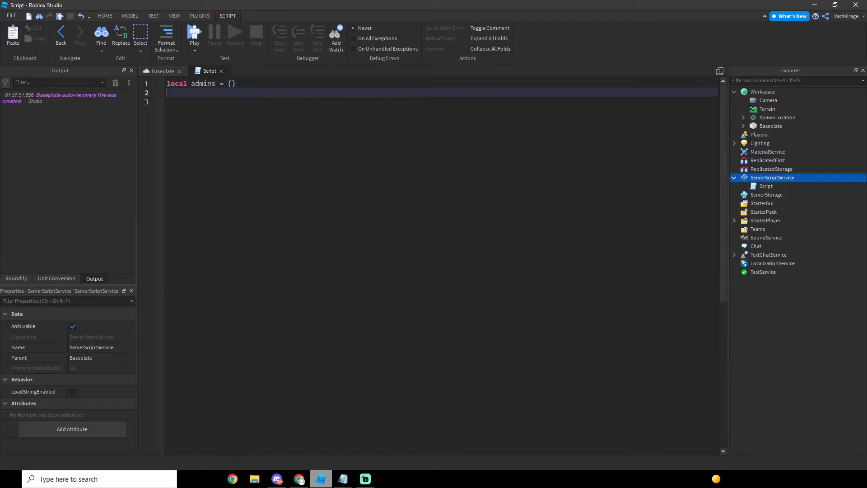
text(local command = ")
text(/)
text(tp)
key(Return)
key(Return)
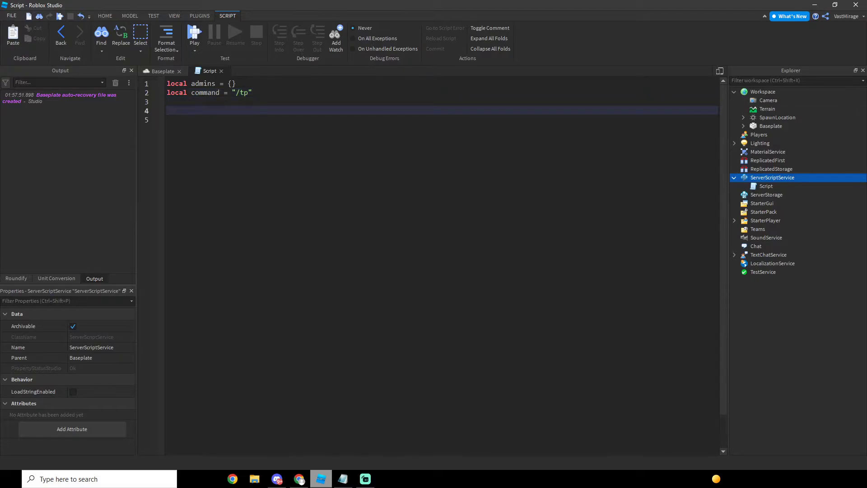
text(game.P)
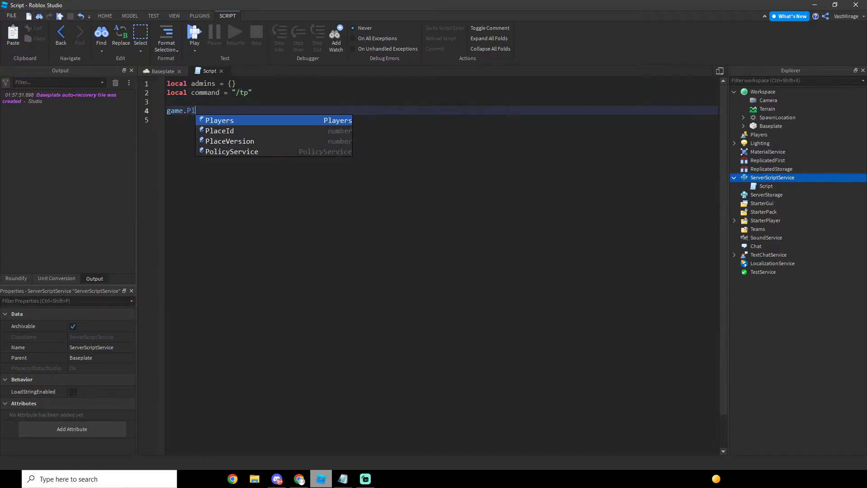
text(l)
- Connect game.Players.PlayerAdded to a function(player) handler
key(Tab)
text(.Pl)
key(Tab)
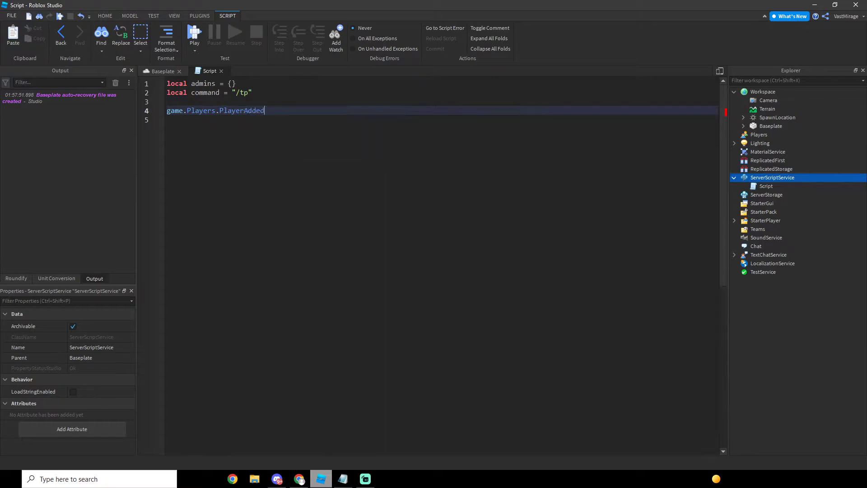
text(:C)
key(Escape)
text(Cone)
key(Tab)
text((function()
text(player)
key(Return)
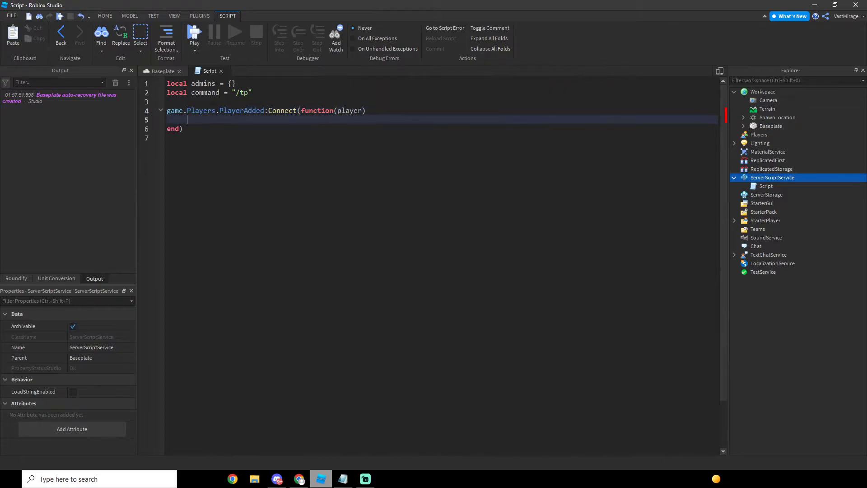
text(player)
text(.C)
- Inside it, connect player.Chatted to a function(message) handler
key(Escape)
text(h)
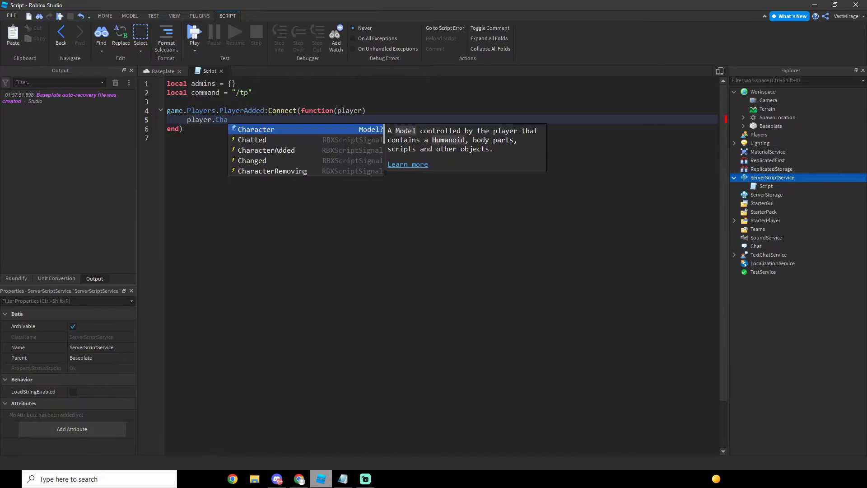
text(a)
key(Down)
key(Tab)
text(:)
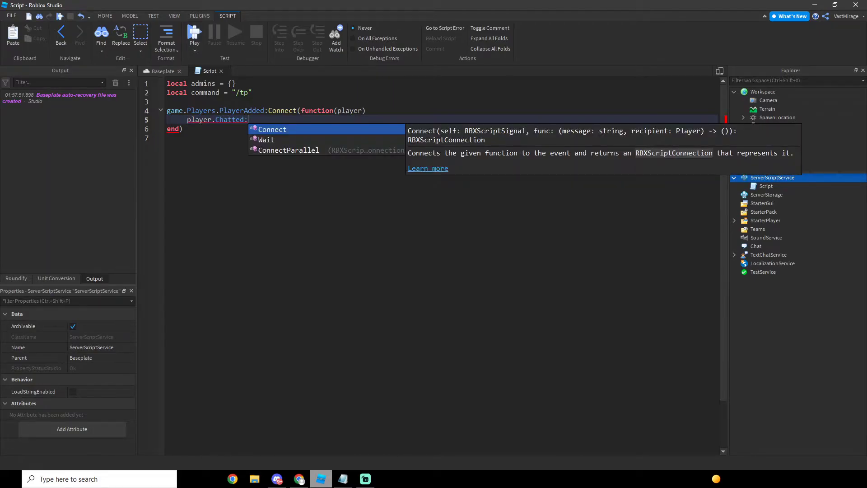
key(Tab)
text((f)
key(Tab)
text(())
text(message)
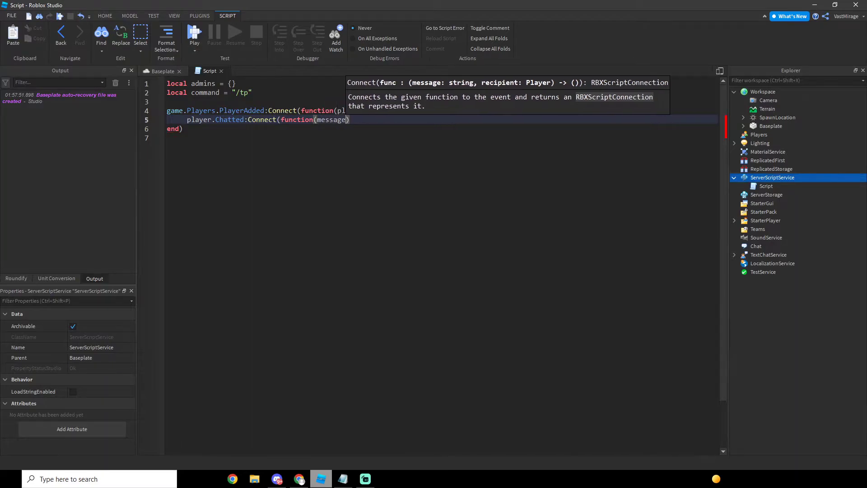
key(Return)
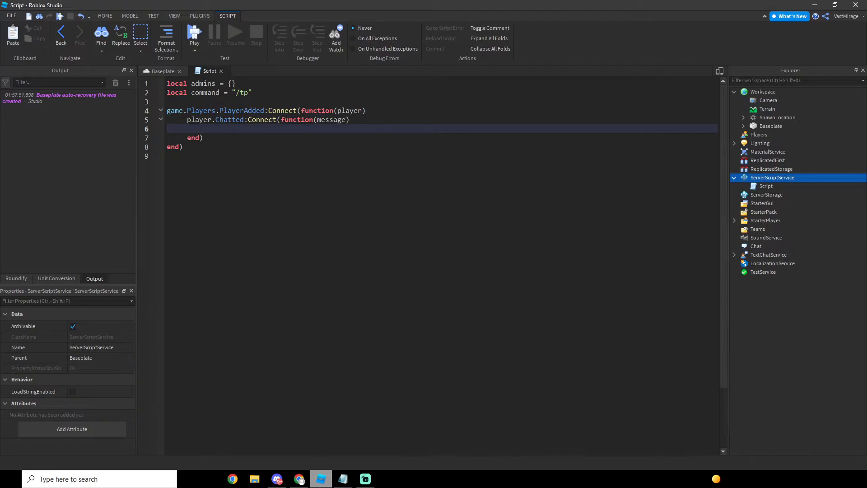
text(local arguments = me)
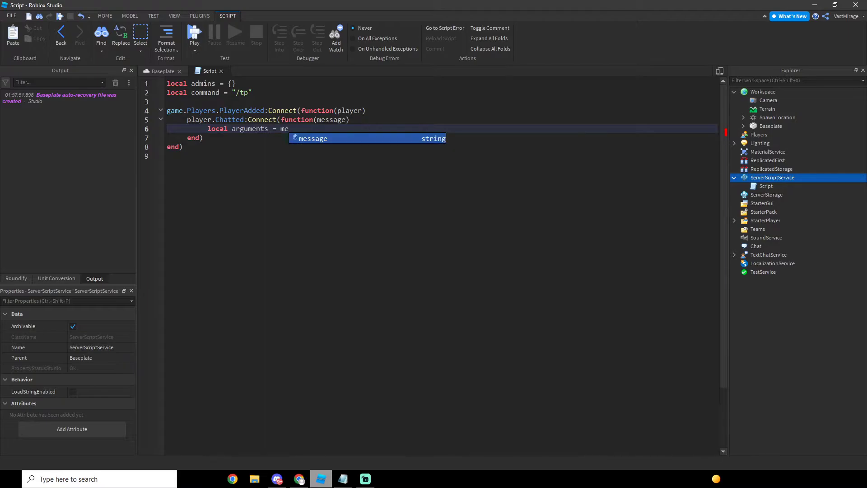
- Add local arguments = string.split(message, " ") inside the Chatted handler
key(BackSpace)
key(BackSpace)
text(s)
key(Tab)
text(.sp)
key(Tab)
text(()
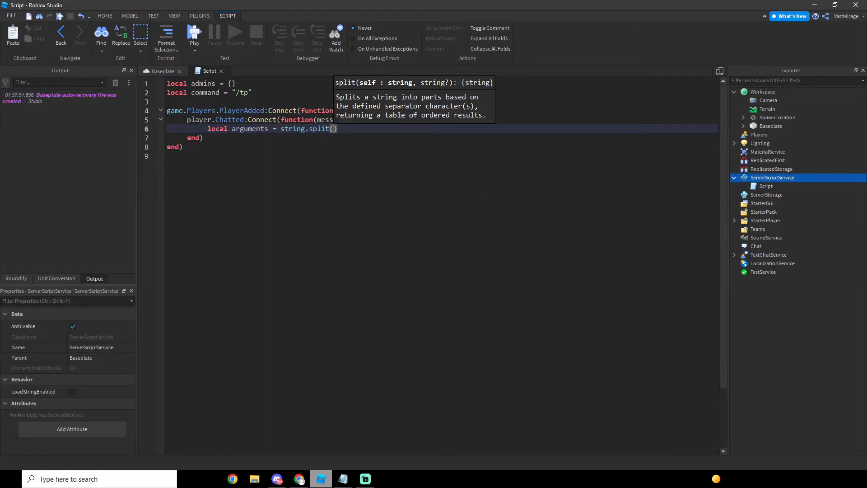
text(mes)
key(Tab)
text(, ")
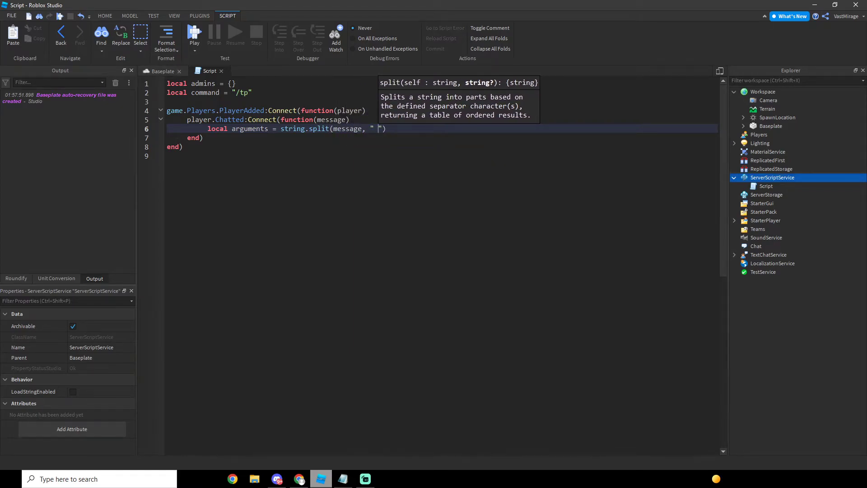
key(Down)
key(Down)
key(Down)
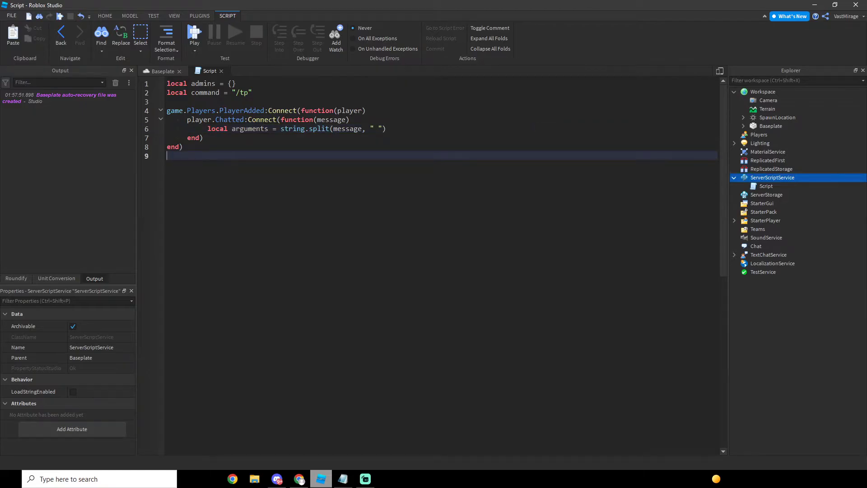
key(Up)
key(Up)
key(Up)
key(Down)
key(Down)
key(Down)
key(Up)
key(Up)
key(Up)
key(Down)
key(Down)
key(Down)
key(Up)
key(Up)
key(Up)
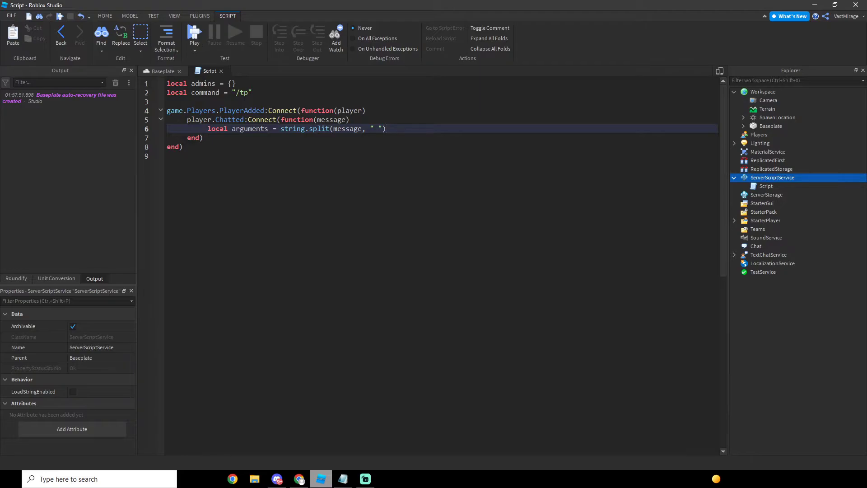
- Declare local commandName = arguments[1] plus unfinished p1 and p2 locals
key(Return)
text(local )
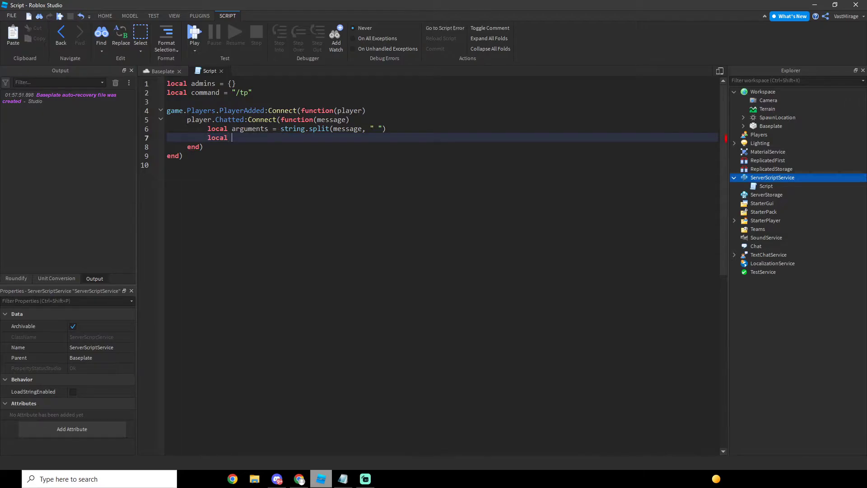
text(commandName = )
text(arg)
key(Tab)
text([1])
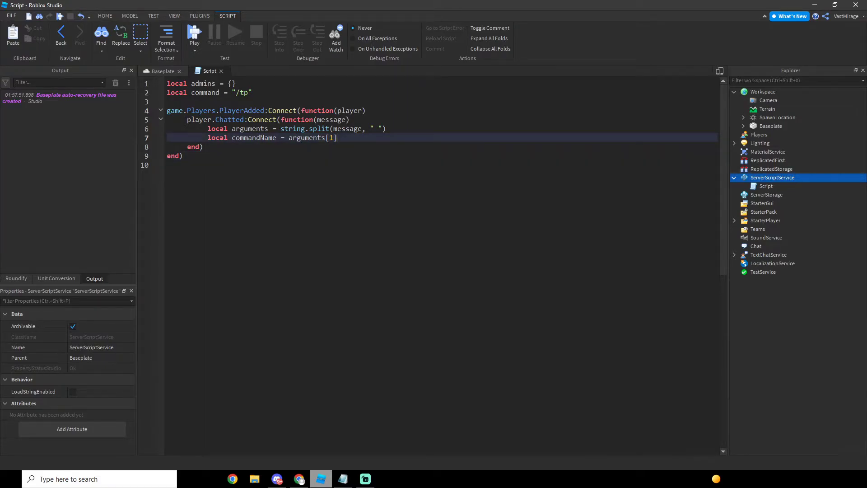
key(Return)
text(local p1 )
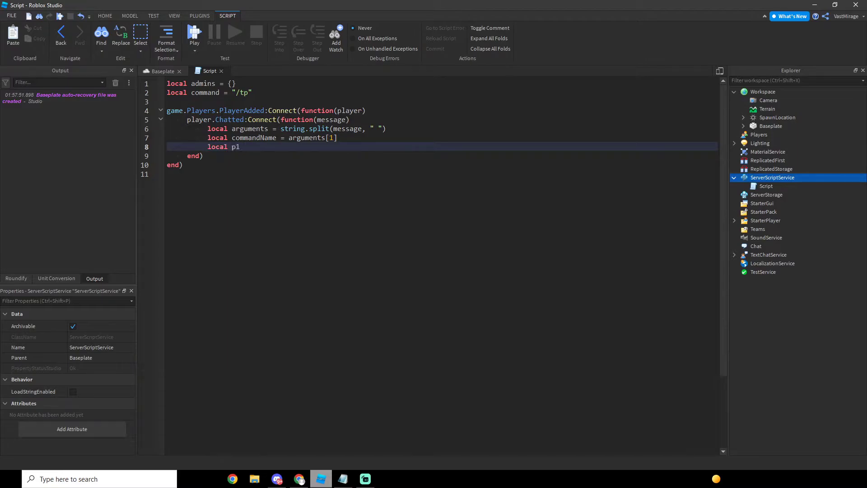
text(=)
key(Return)
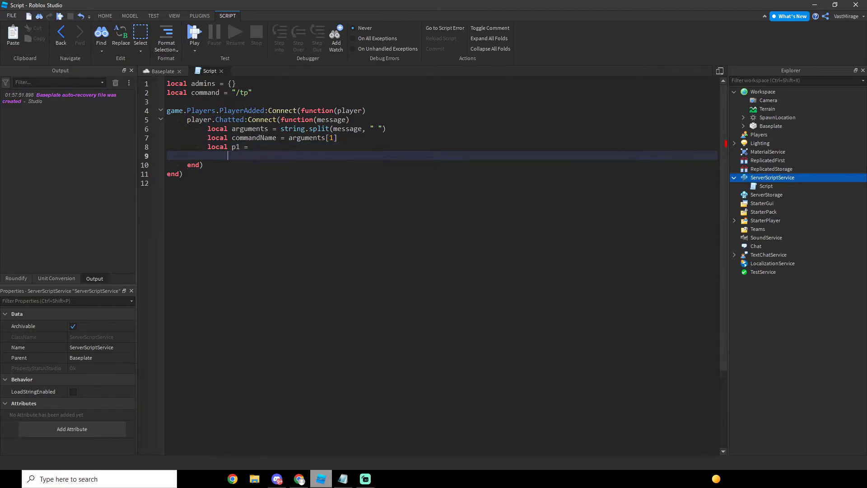
text(lcaol)
key(BackSpace)
key(BackSpace)
key(BackSpace)
text(local p2)
key(Up)
key(Up)
key(Up)
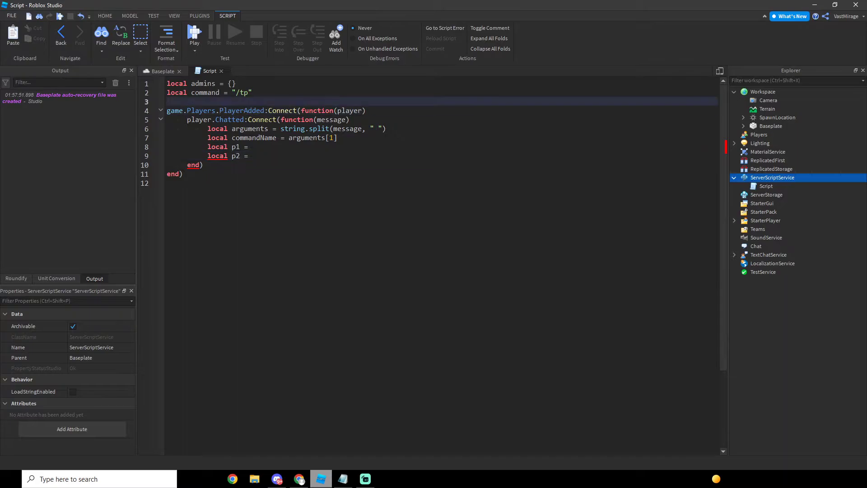
- Write function GetPlayer(name) with a for-pairs loop over game.Players:GetPlayers()
key(Return)
key(Return)
text(local func)
key(Tab)
text(GetPlayer(name)
key(Return)
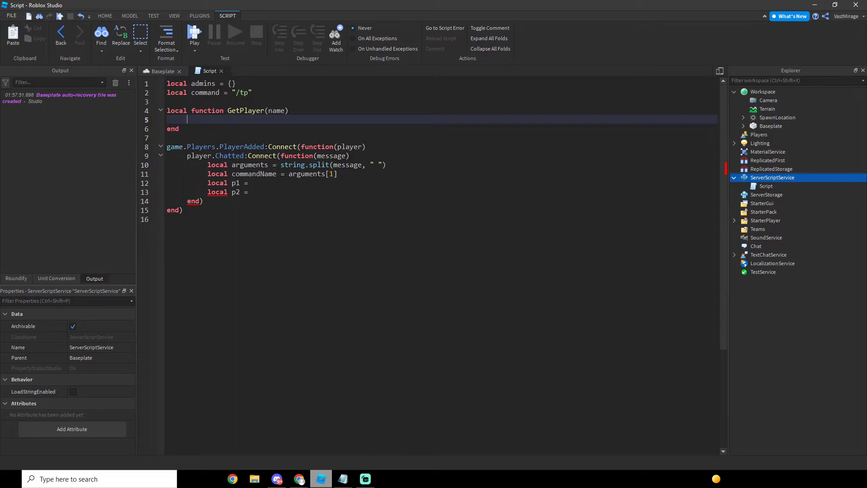
text(for _, player in pairs(game.)
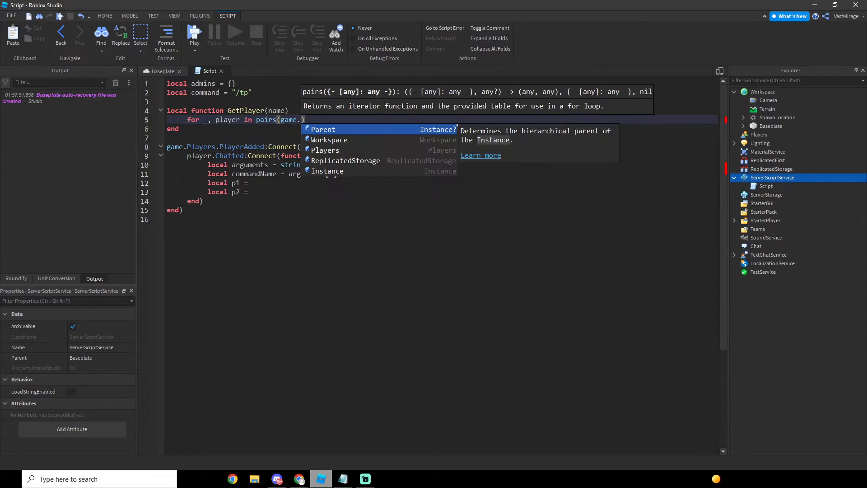
text(Pl)
key(Tab)
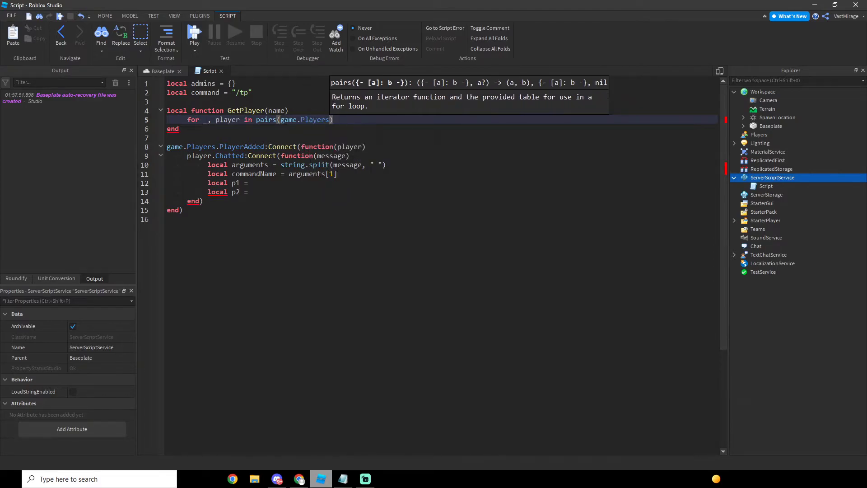
text(:GetP)
key(Tab)
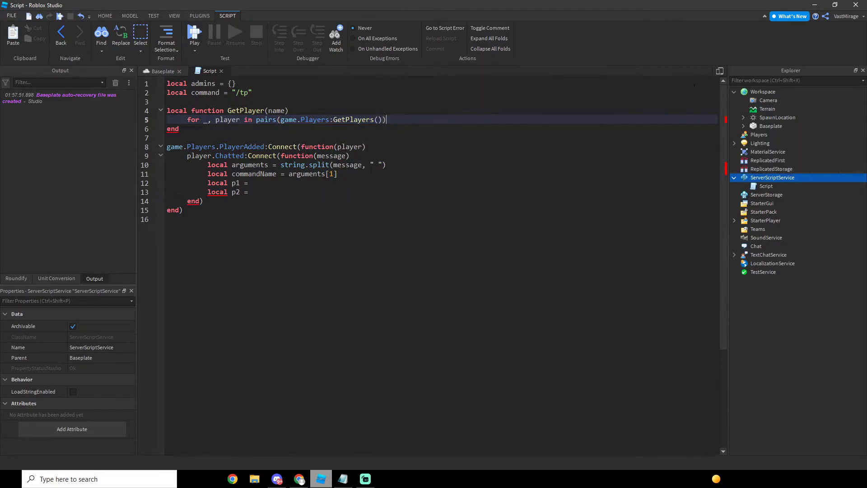
text()) do)
key(Return)
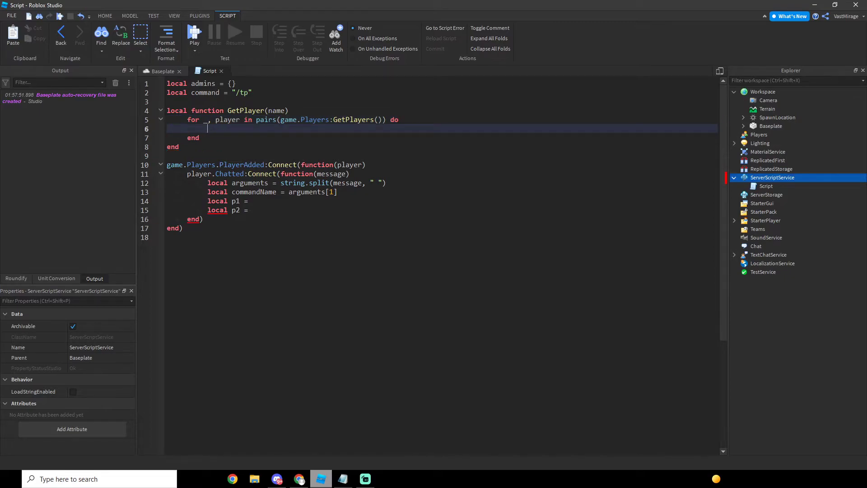
text(if p)
text(str)
- Return the player whose string.lower name prefix matches the lowercased name
key(Tab)
text(.)
text(sub()
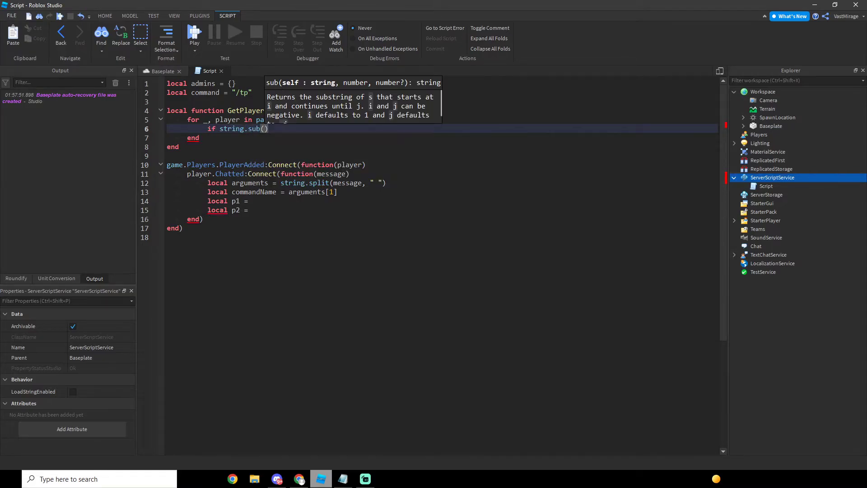
text(st)
key(Tab)
text(.l)
key(Tab)
text(()
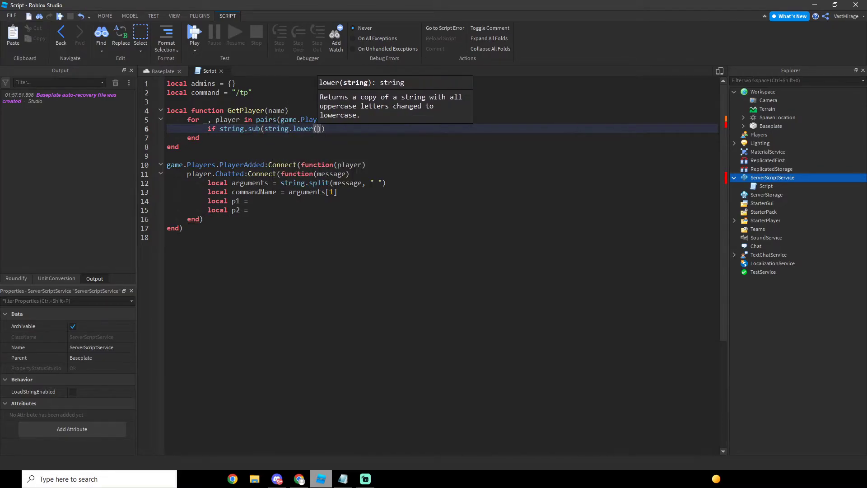
text(play)
key(Tab)
text(.Name), 1, st)
key(Tab)
text(.len(name)) == styr)
key(BackSpace)
key(BackSpace)
text(r)
key(Tab)
text(.lower()n)
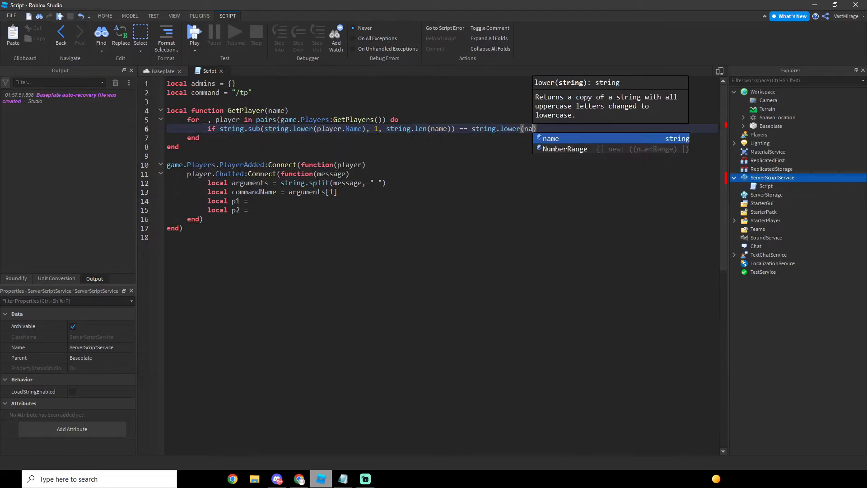
key(Tab)
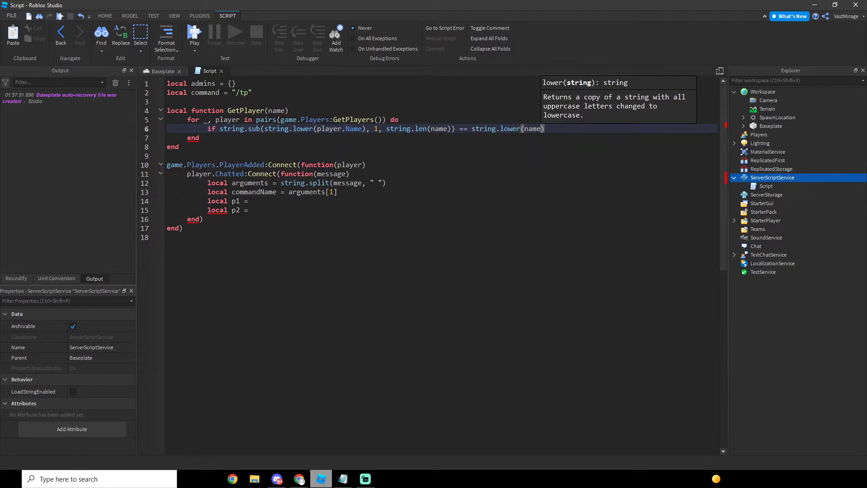
key(Right)
text(then)
key(Return)
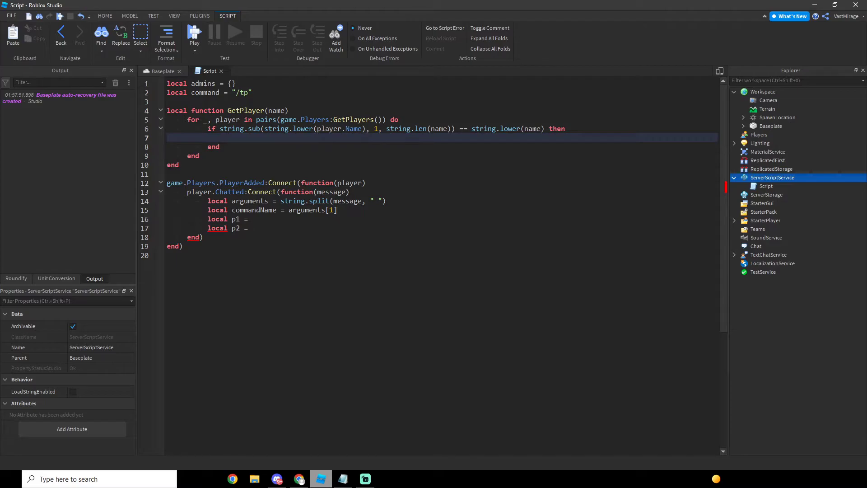
- Review the GetPlayer comparison line, then return to the p1 line
key(Up)
key(Down)
key(Down)
key(Up)
key(Up)
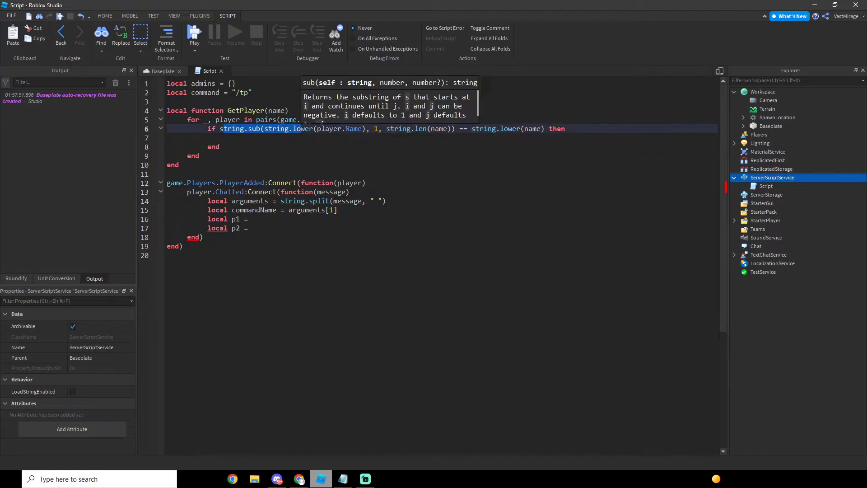
key(Right)
key(Right)
key(Down)
key(Down)
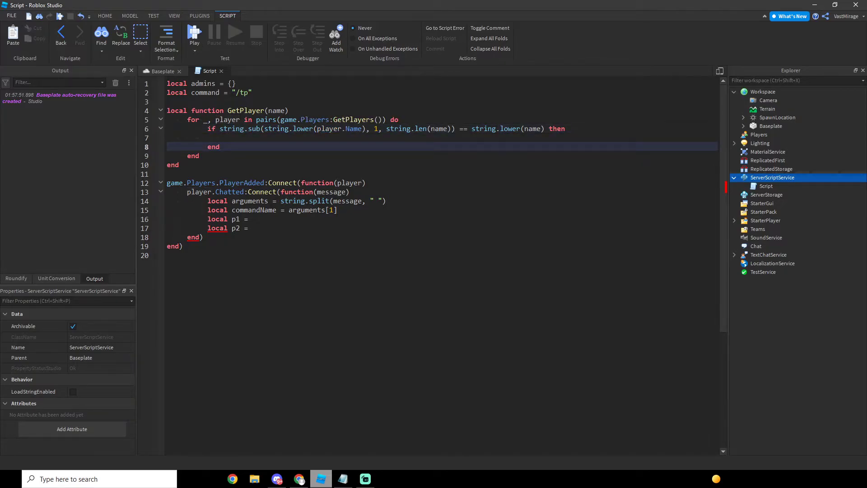
key(Up)
key(Up)
key(Down)
key(Down)
key(Up)
key(Up)
key(Right)
key(Right)
key(Down)
key(Down)
key(Down)
key(Up)
key(Up)
key(Up)
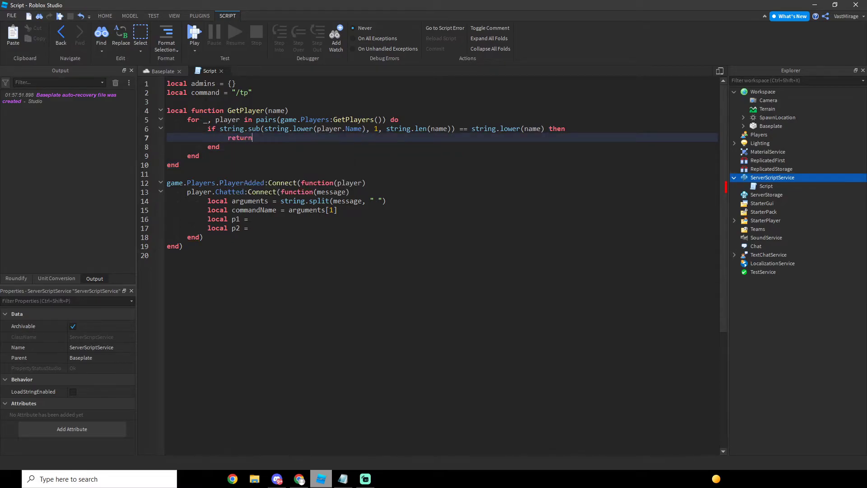
text( player)
click(367, 183)
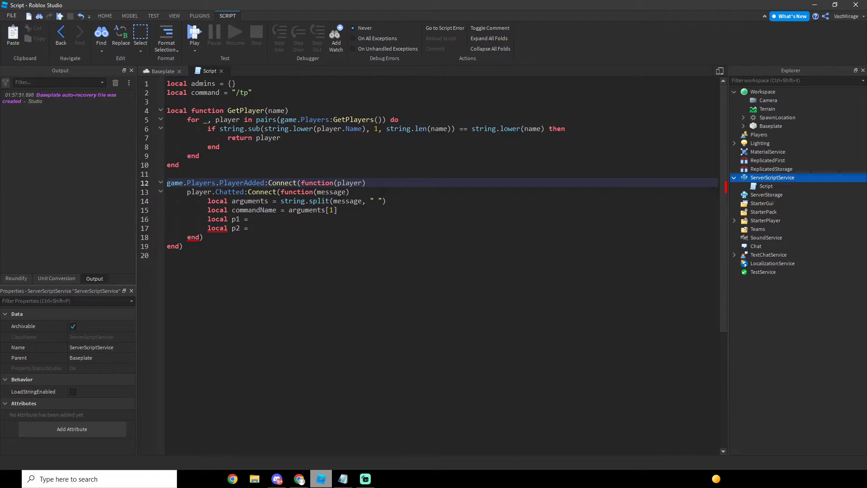
click(249, 219)
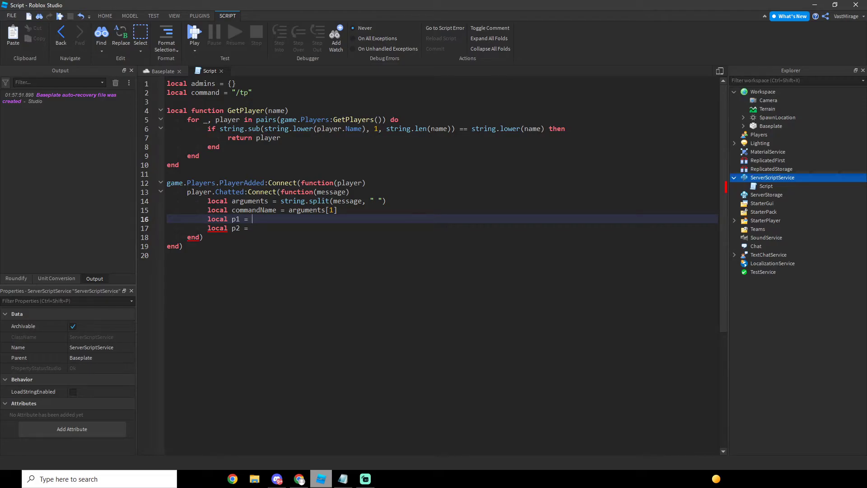
text(if ar)
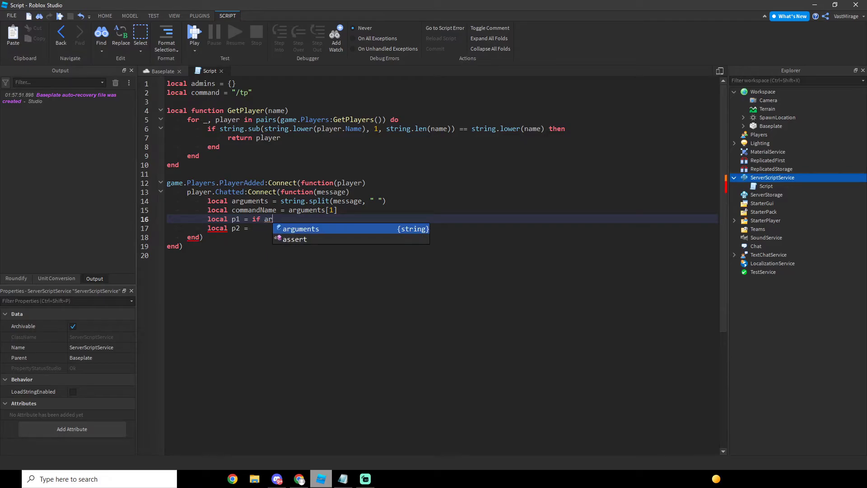
- Set p1 to the speaker if arguments[2] is "me", else GetPlayer(arguments[2])
key(Tab)
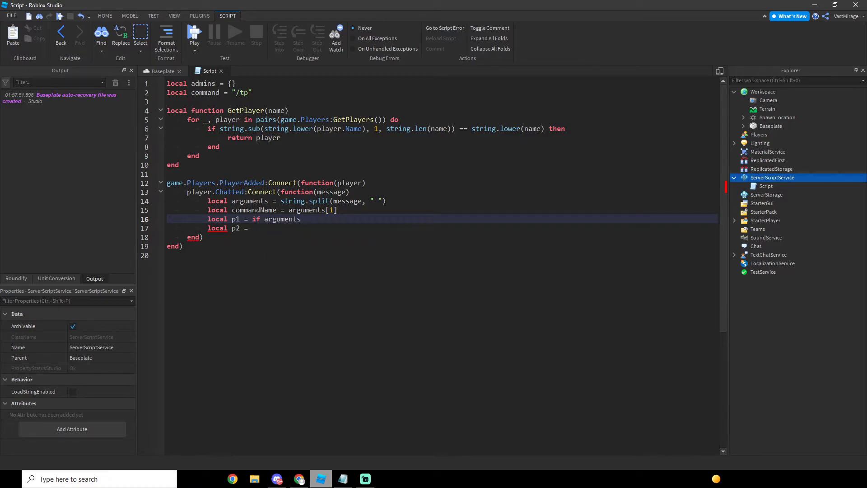
key(BackSpace)
key(BackSpace)
key(BackSpace)
key(BackSpace)
key(BackSpace)
key(BackSpace)
key(BackSpace)
key(BackSpace)
text(str)
key(Tab)
text(.lower(ar)
key(Tab)
text([2]))
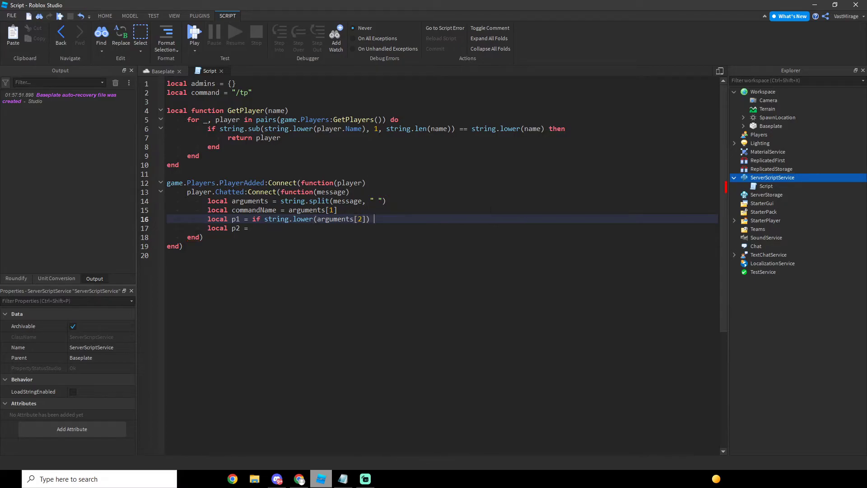
text( == "me)
text(" then player else get)
key(Tab)
text(a)
key(Tab)
text([2)
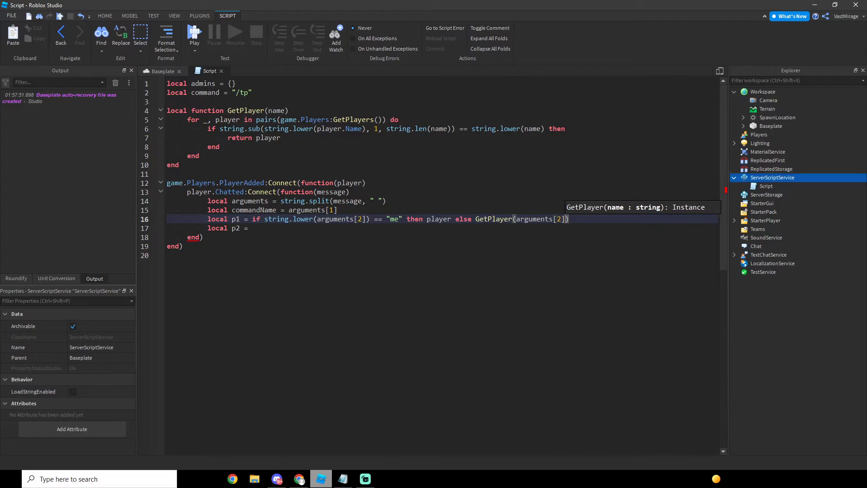
key(ctrl+End)
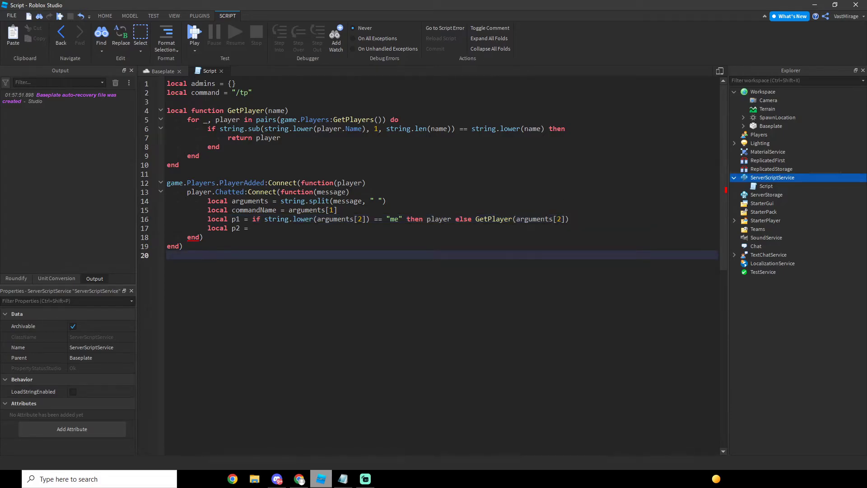
- Copy the p1 expression onto the p2 line, using arguments[3]
drag(570, 219, 253, 218)
key(ctrl+c)
click(250, 228)
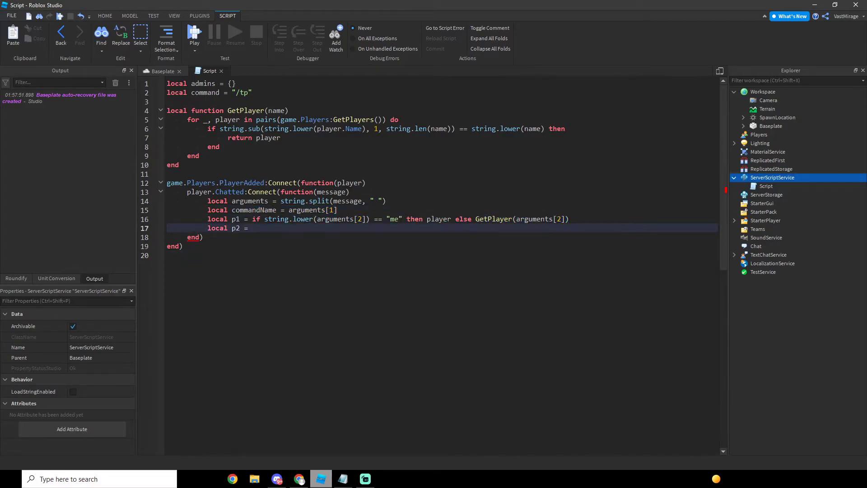
key(ctrl+v)
text(3)
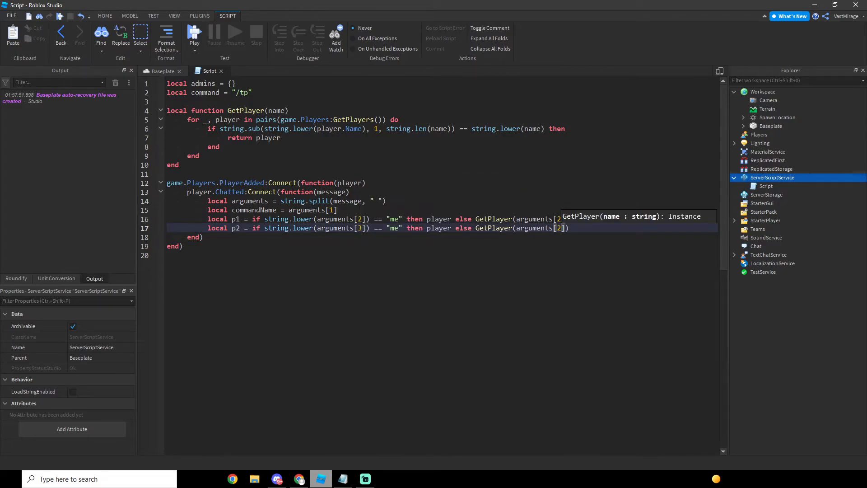
text(3)
key(Down)
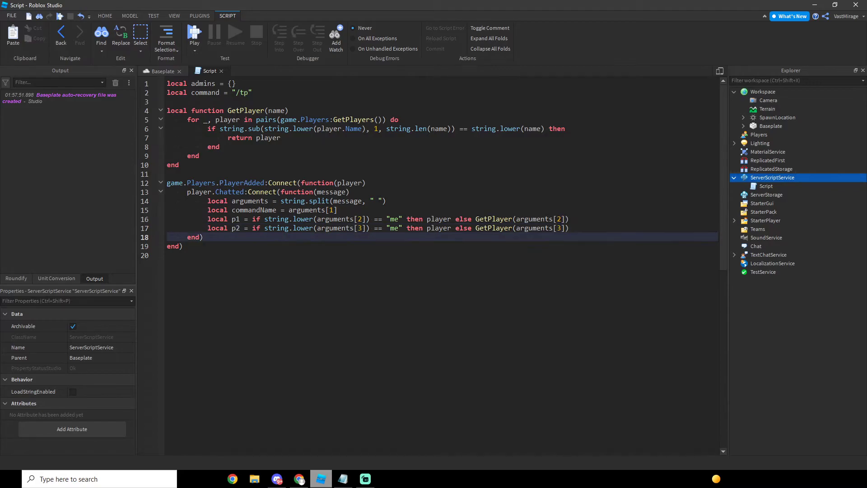
key(Up)
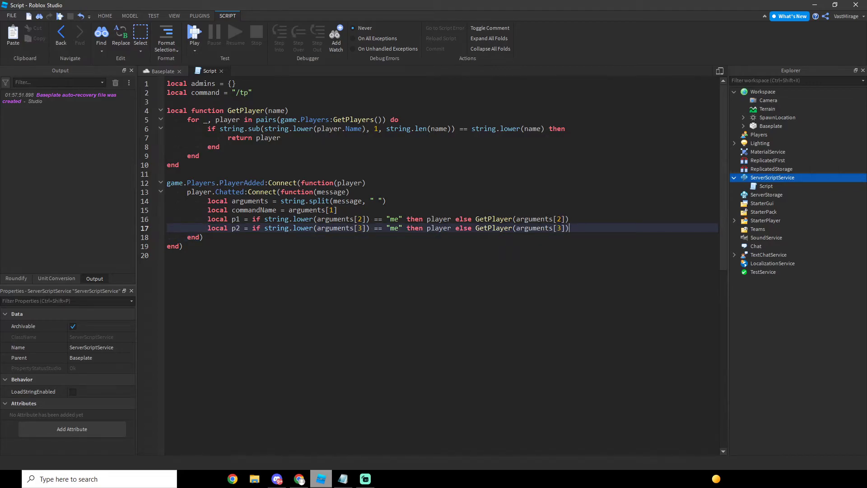
key(Up)
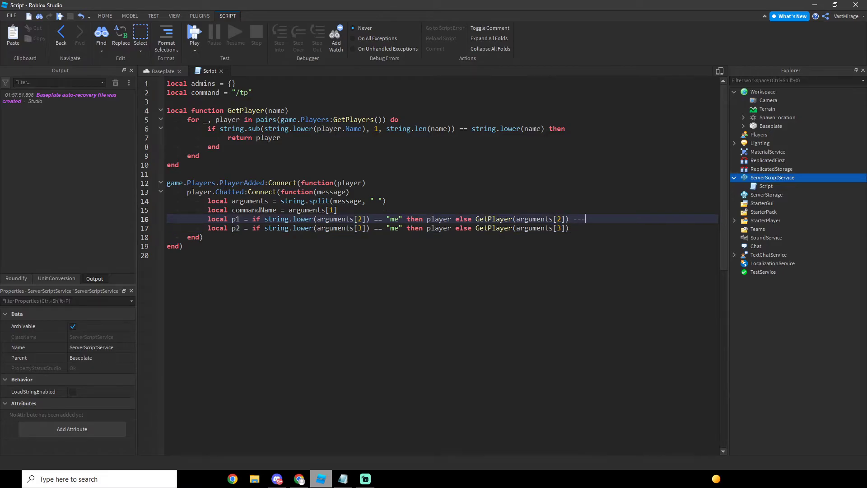
text(PERSON THAT IS TELEPORTNBG)
- Fix the typo in the p1 comment marking the person teleporting
key(BackSpace)
key(BackSpace)
text(G)
key(BackSpace)
key(BackSpace)
text(ING)
key(Return)
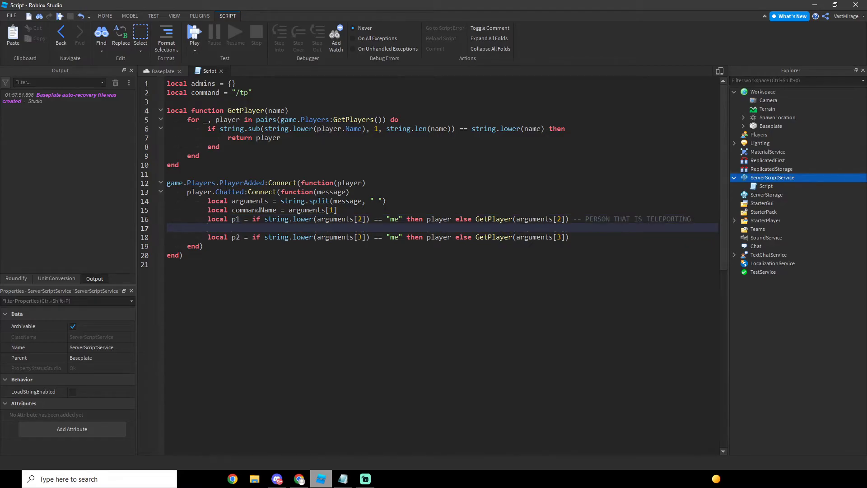
key(BackSpace)
- Append "-- PERSON THEY'RE TELEPORTING TO" to the p2 line and add a blank line below
key(Down)
key(Down)
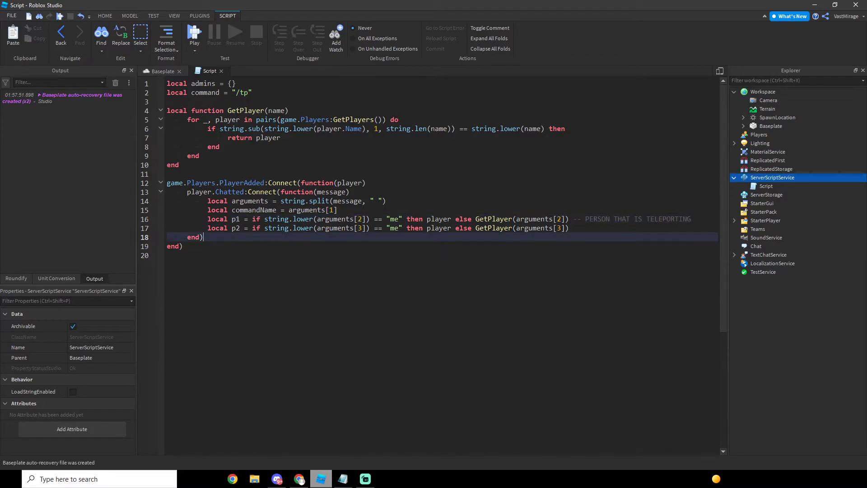
key(Up)
text(-- PERSON THEY'RE TELEPORTING TO)
key(Down)
key(Down)
key(Down)
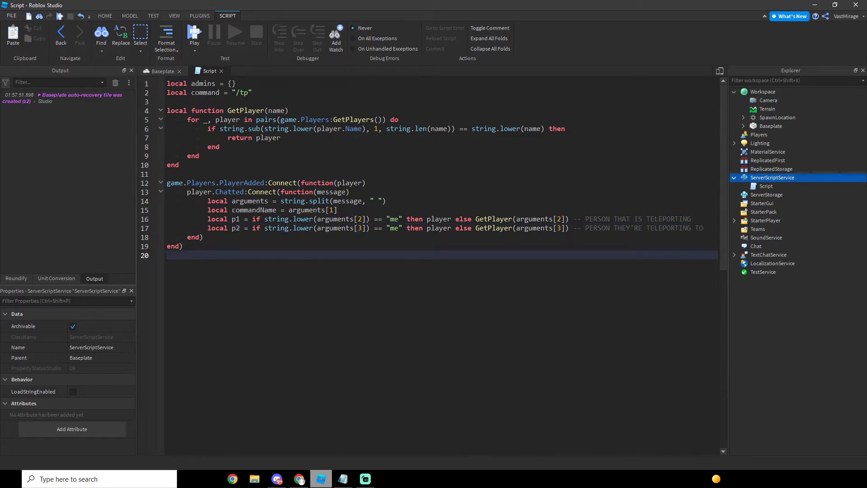
click(631, 220)
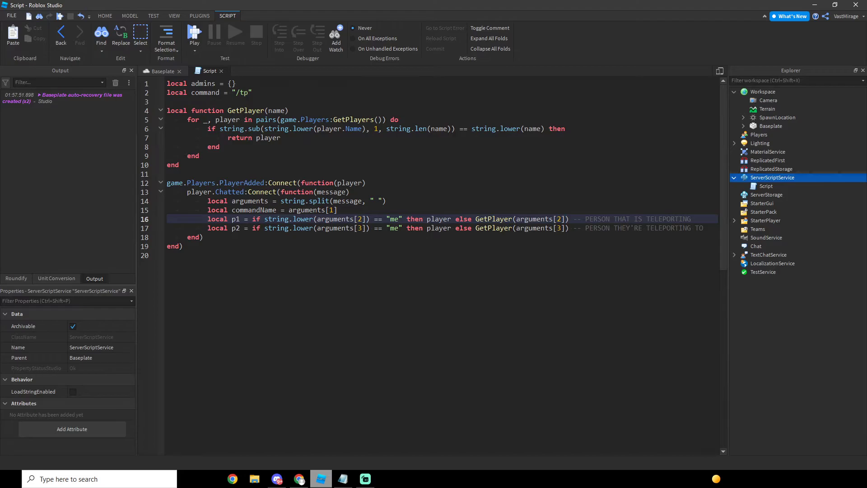
key(Down)
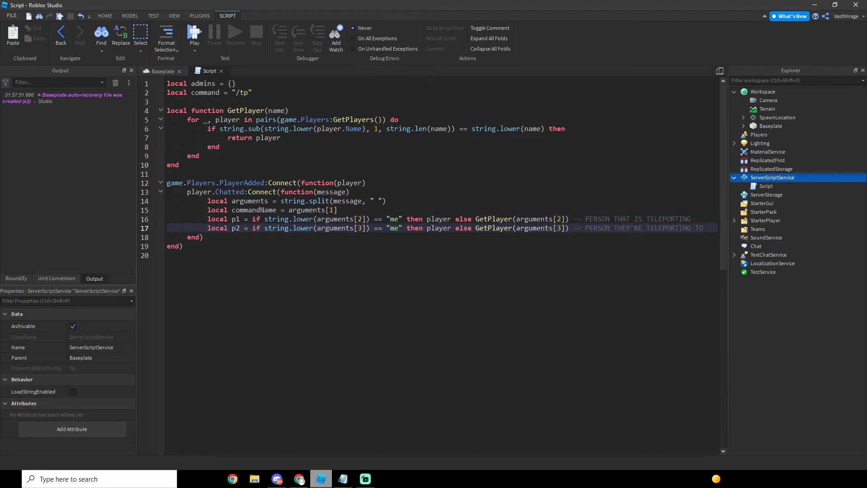
key(Return)
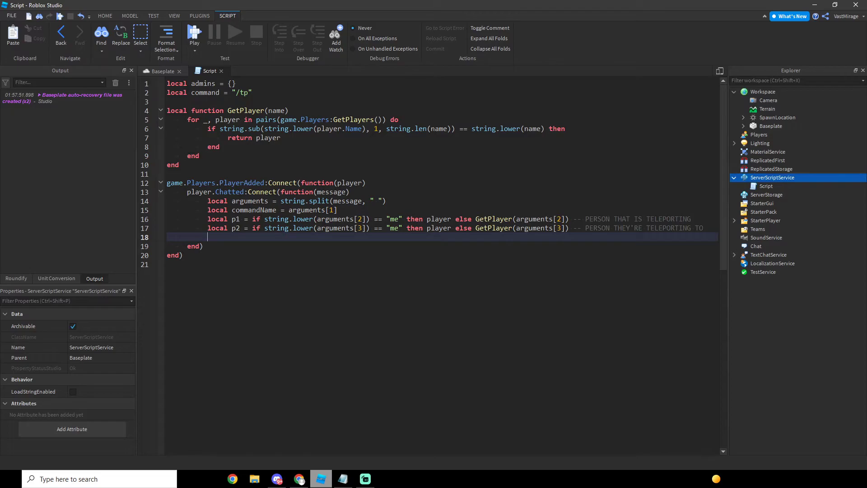
text(if table.find()
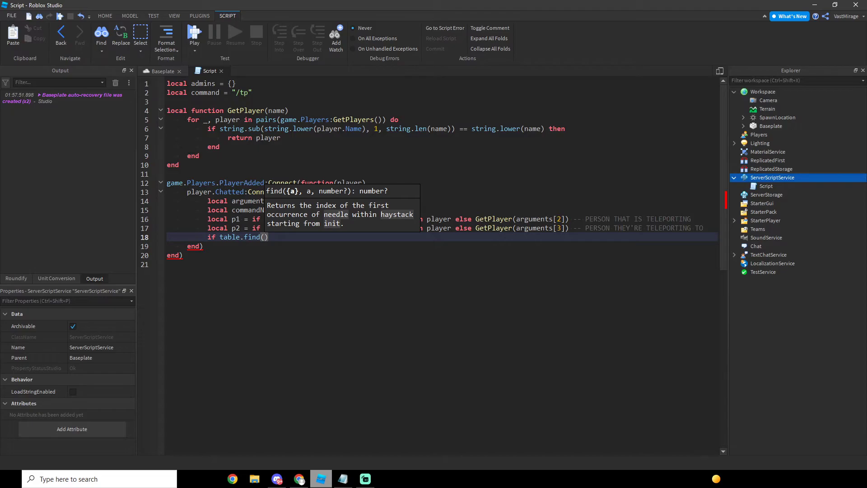
text(admins, )
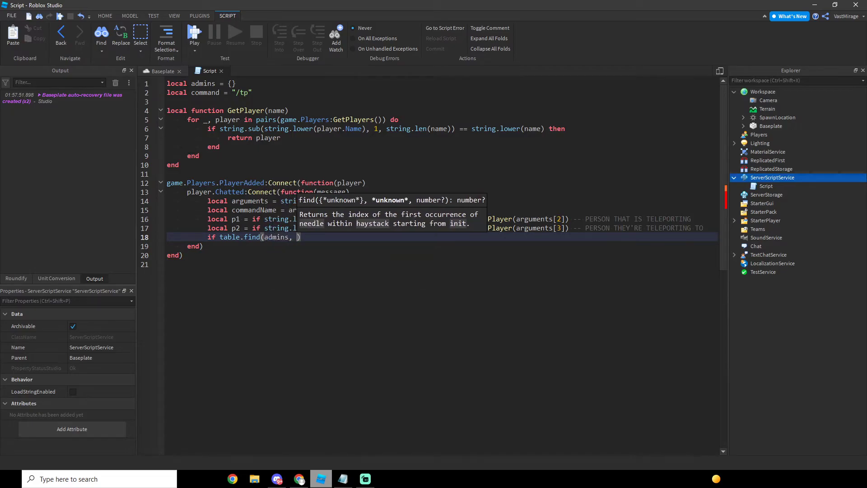
text(player.U)
- Add the admin check if table.find(admins, player.UserId) then
key(Tab)
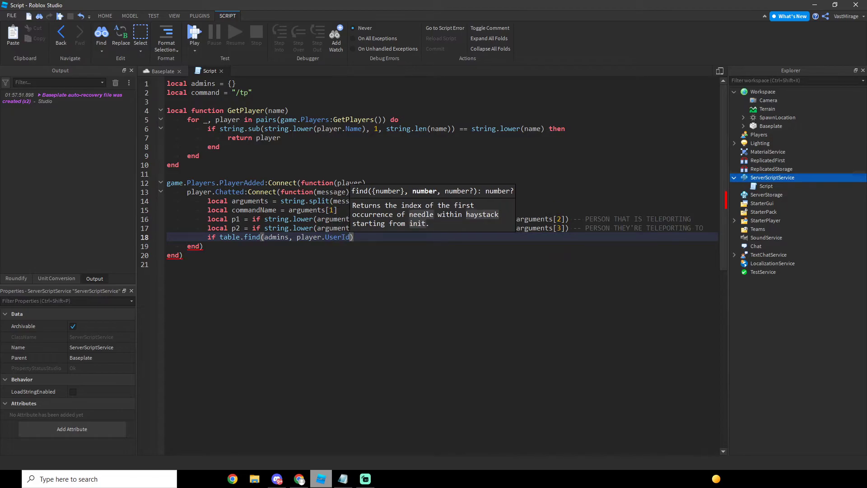
click(232, 84)
click(203, 246)
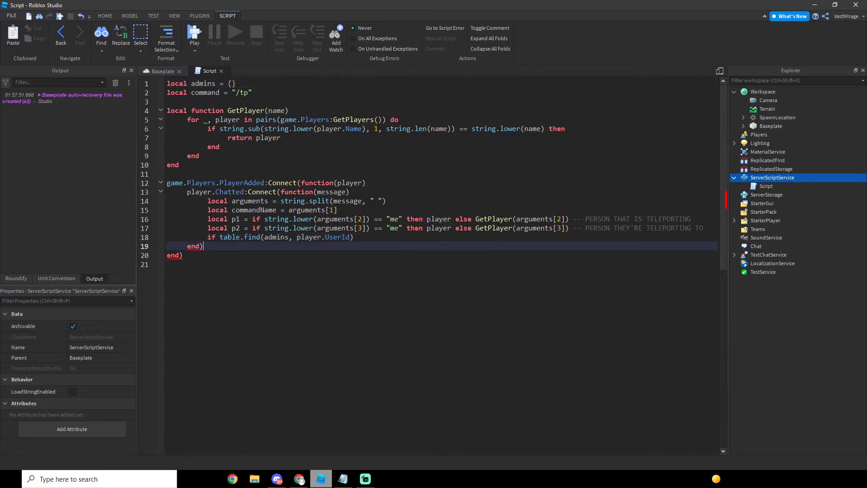
click(353, 237)
text(then)
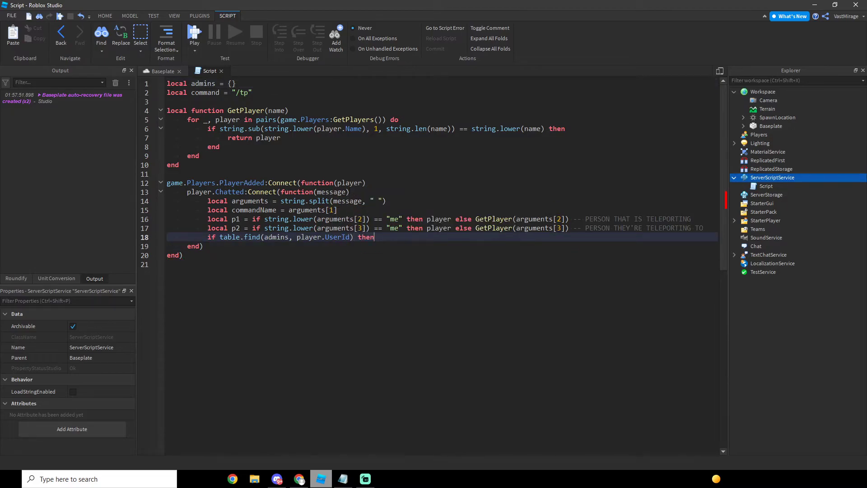
key(Return)
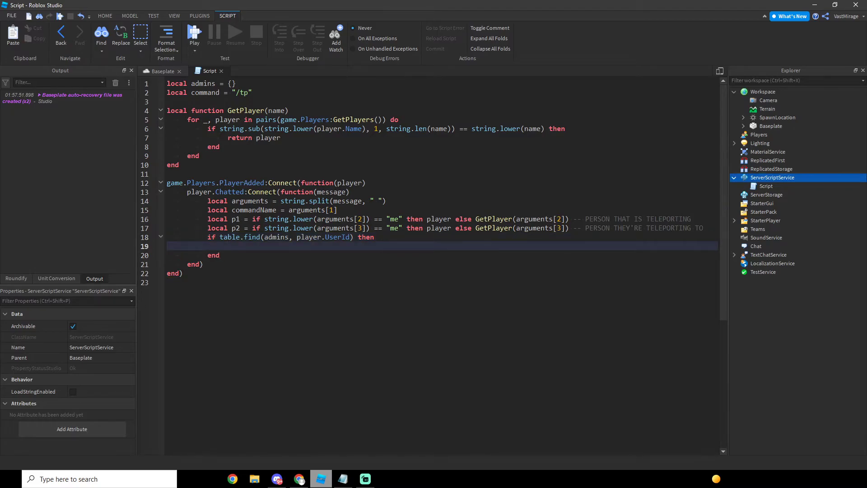
text(if co)
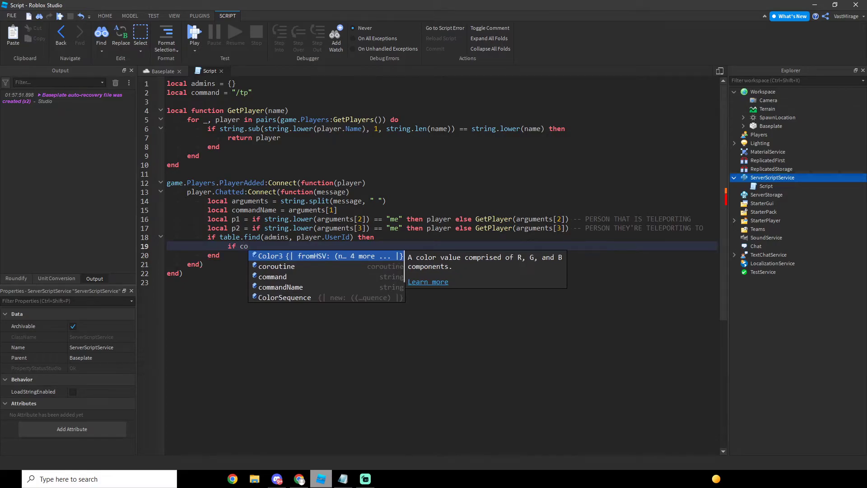
- Nest if command == commandName then and if p1 and p2 then blocks inside it
key(Down)
key(Down)
key(Tab)
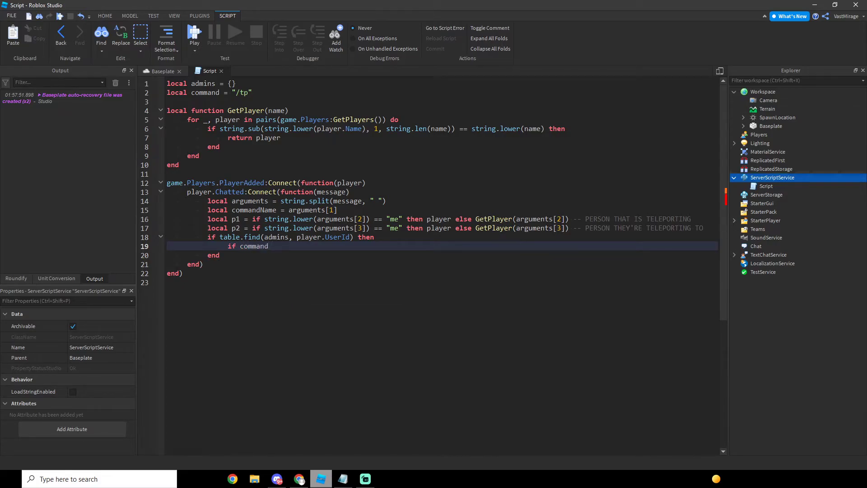
text(== co)
key(Down)
key(Down)
key(Down)
key(Tab)
text(the)
key(Tab)
key(Return)
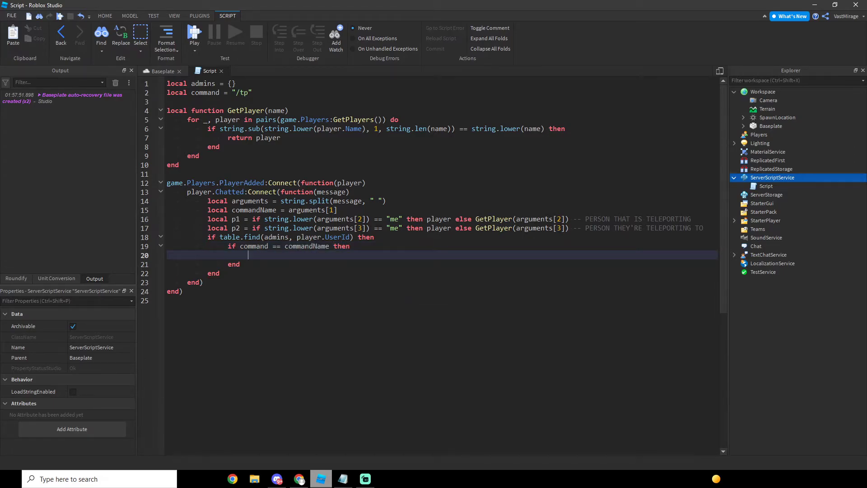
text(if p1 ad)
key(BackSpace)
text(nd p2 then)
key(Return)
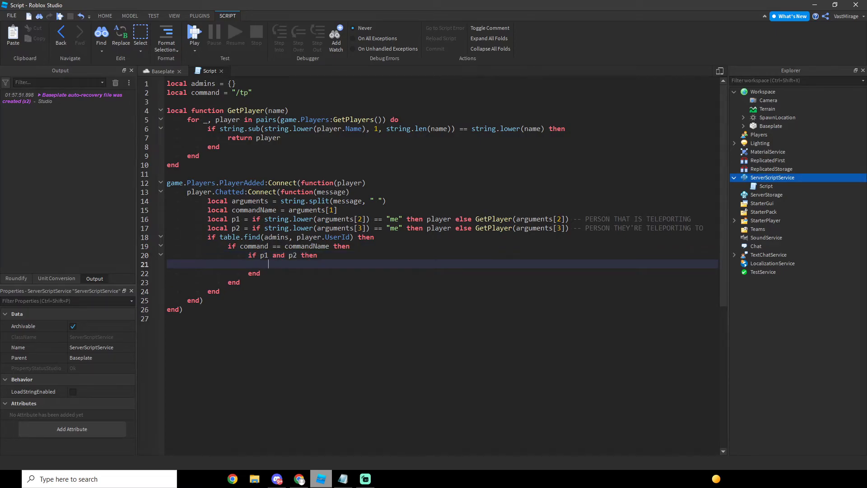
text(p1.Character.)
text(Hu)
text(man)
text(oidRootPart.)
text(CF)
text(e)
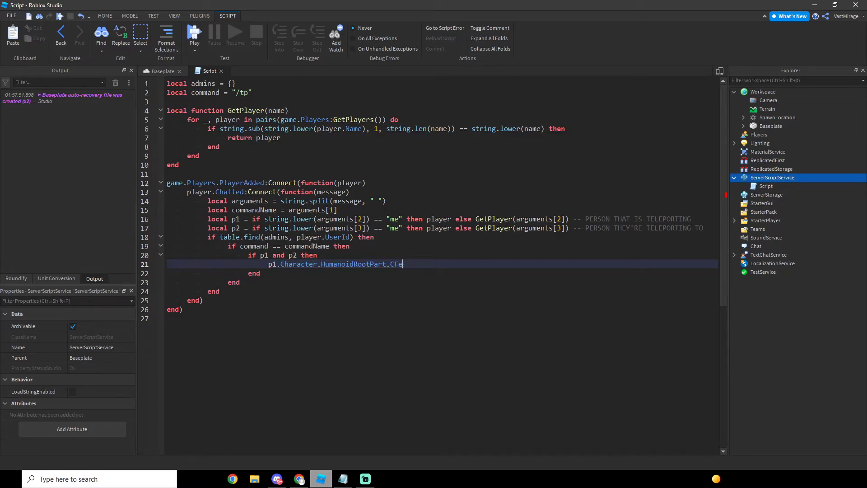
key(BackSpace)
text(rame = p2)
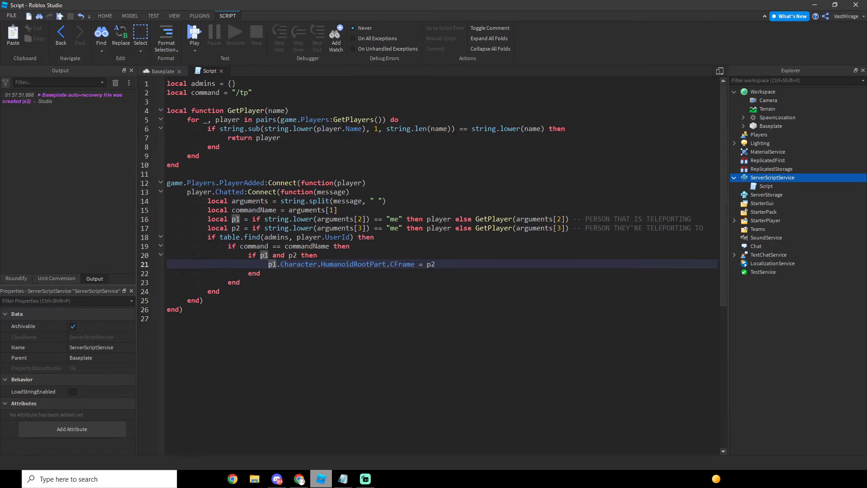
- Set p1's HumanoidRootPart CFrame equal to p2's HumanoidRootPart CFrame
drag(268, 263, 415, 263)
key(ctrl+c)
double_click(431, 264)
key(ctrl+v)
key(BackSpace)
text(2)
text( *)
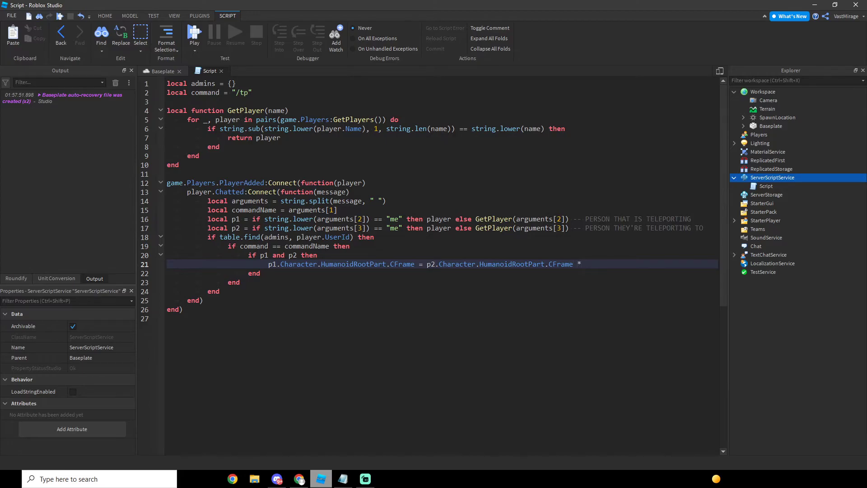
text( CFrame.new()
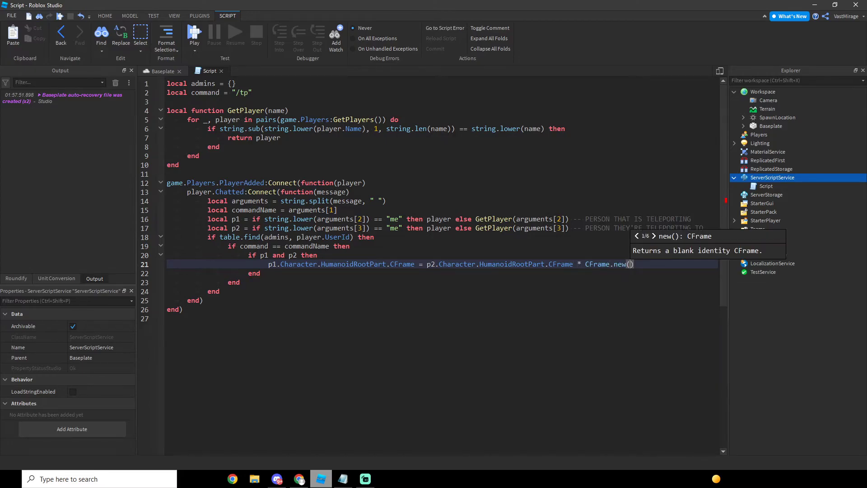
text(0,0)
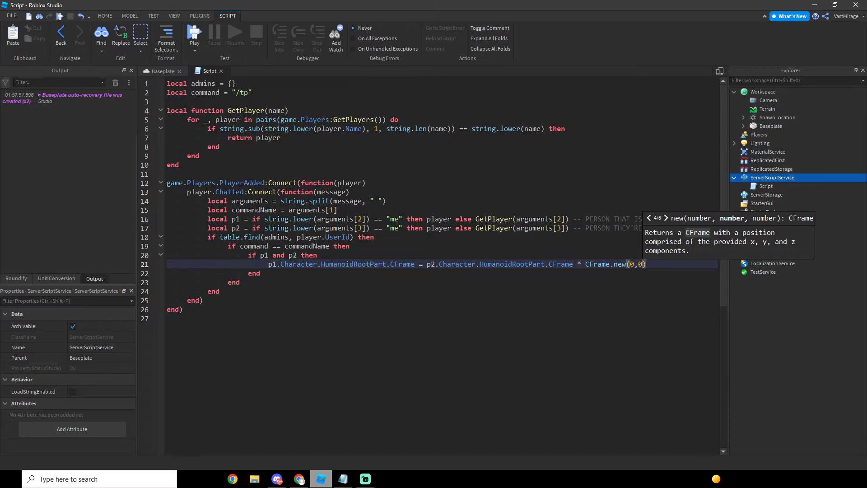
text(,-4)
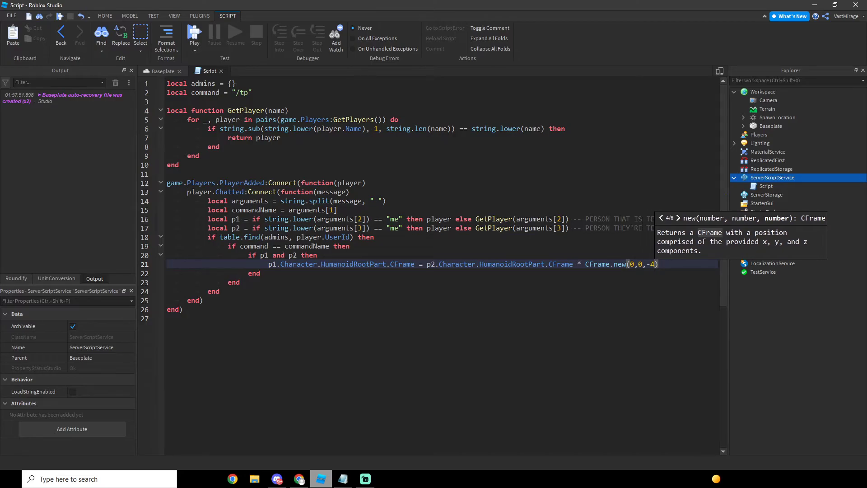
text())
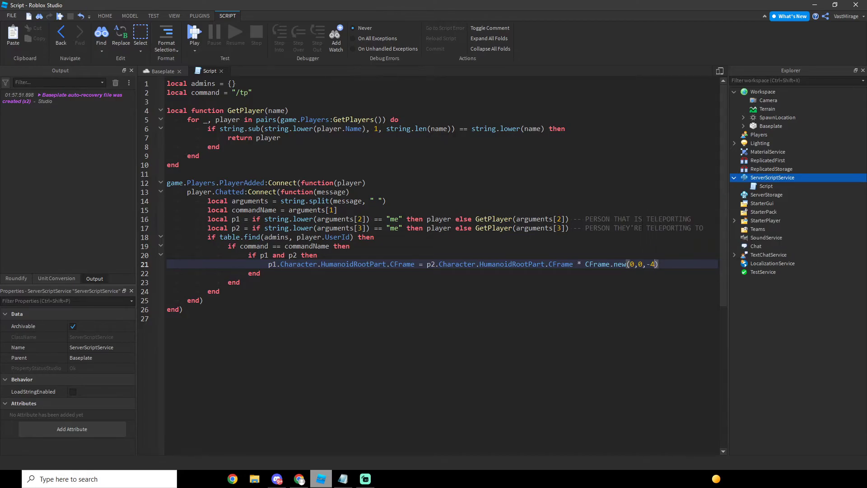
- Multiply it by CFrame.new(0,0,-4) and CFrame.Angles(0, math.pi, 0)
key(Left)
key(shift+Left)
key(shift+Left)
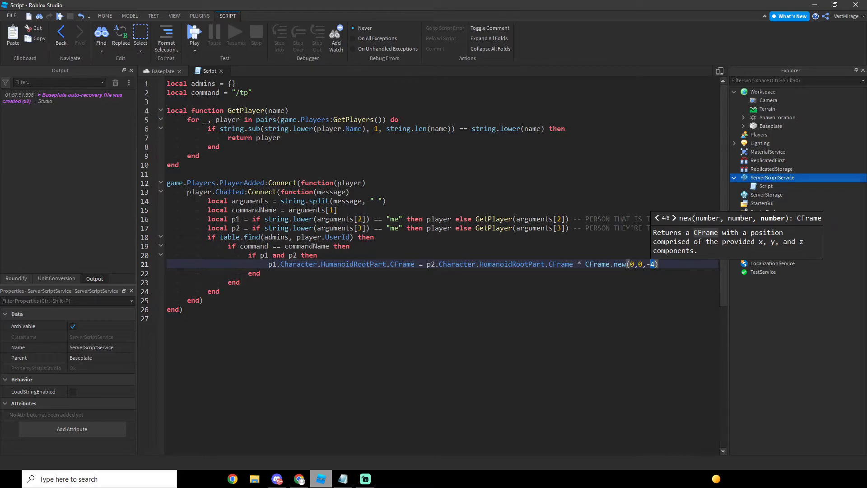
key(Right)
key(shift+Left)
key(Down)
key(Up)
key(Escape)
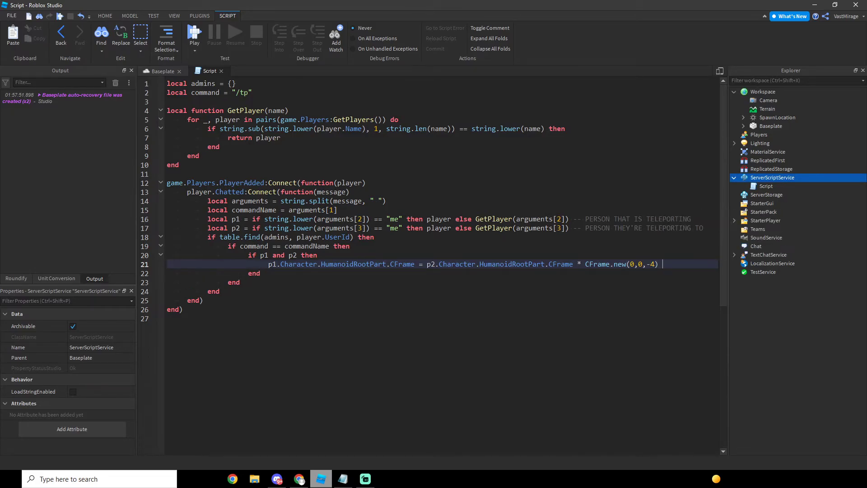
text(* CFrame)
text(.Angles()
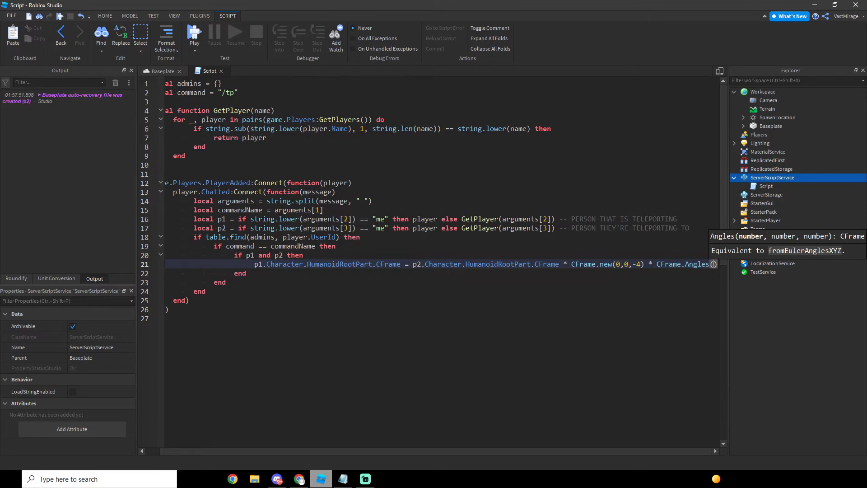
text(0, )
text(math)
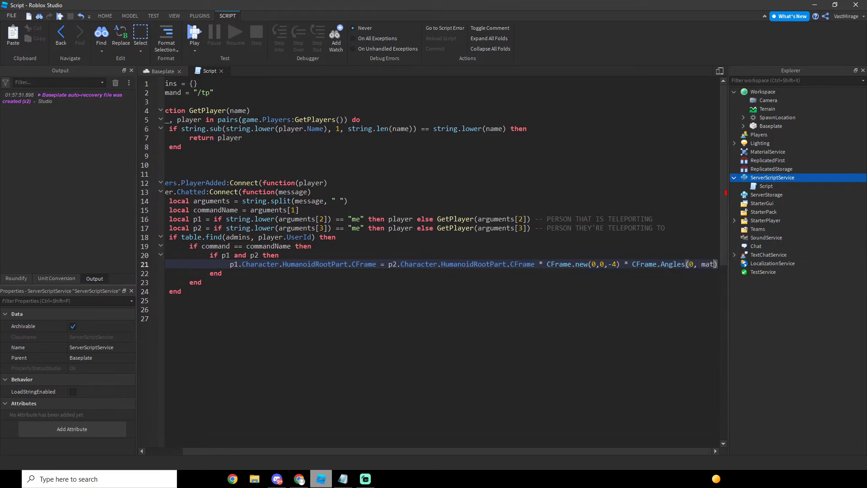
text(.pi m)
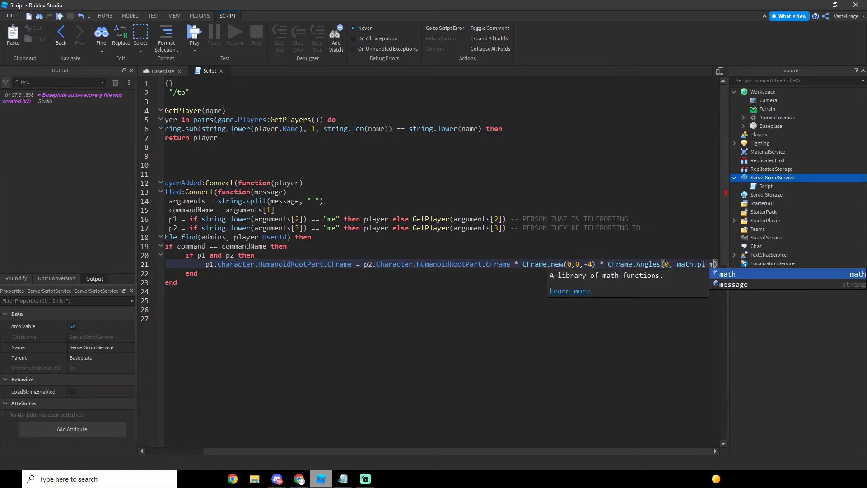
text(, 0)
key(Down)
key(Down)
key(Down)
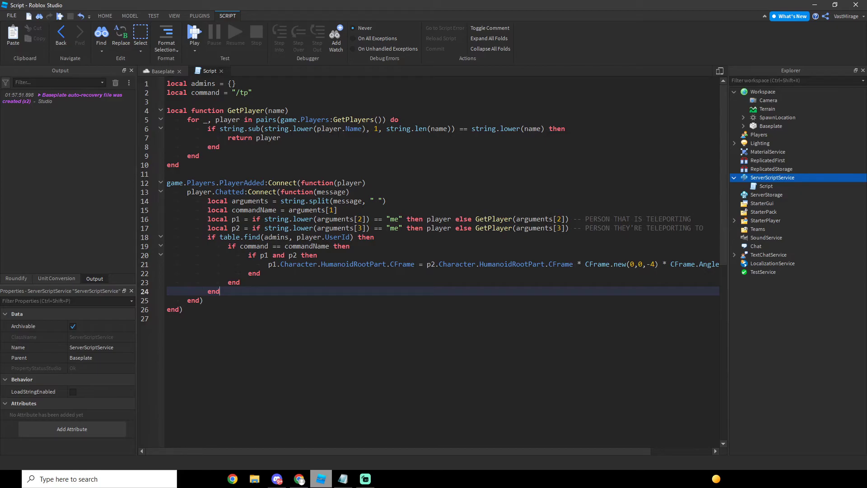
key(ctrl+End)
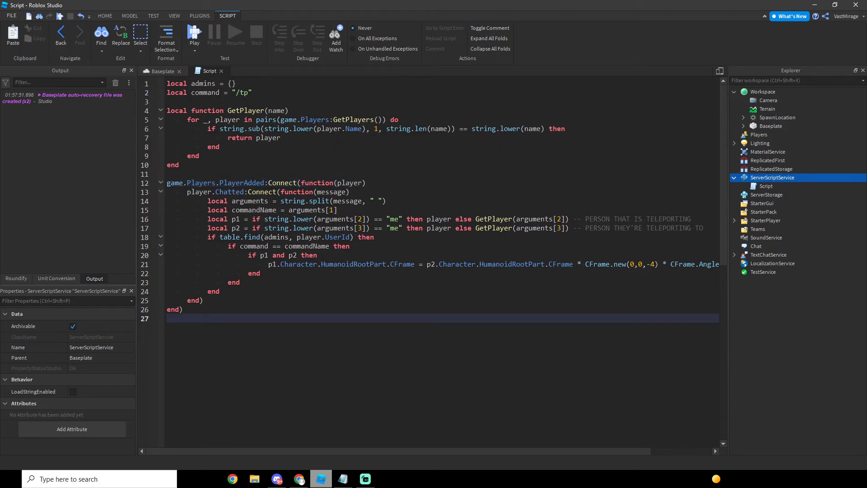
click(299, 479)
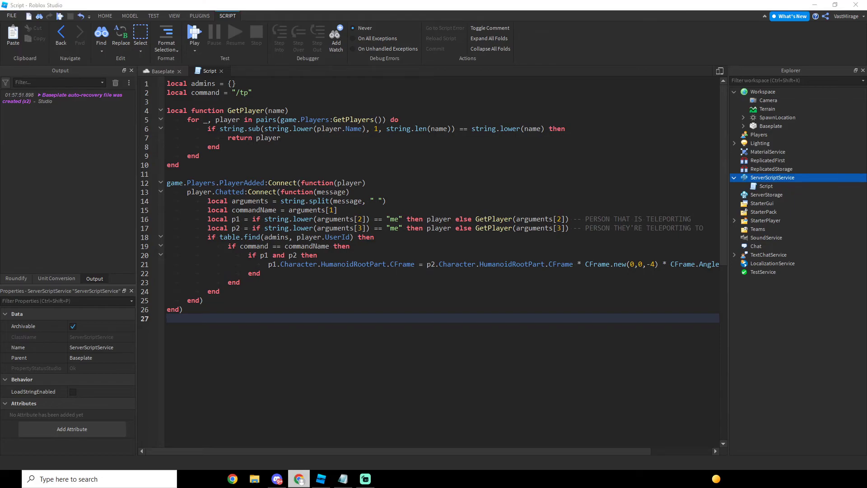
click(231, 83)
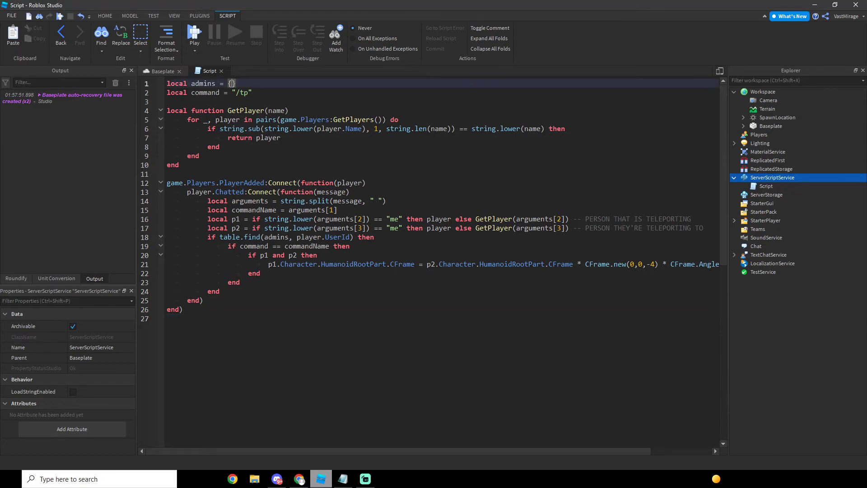
click(219, 146)
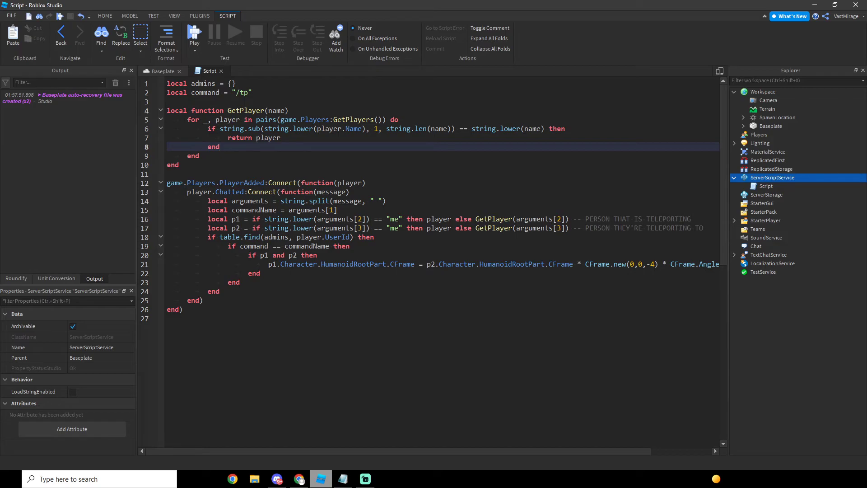
click(299, 479)
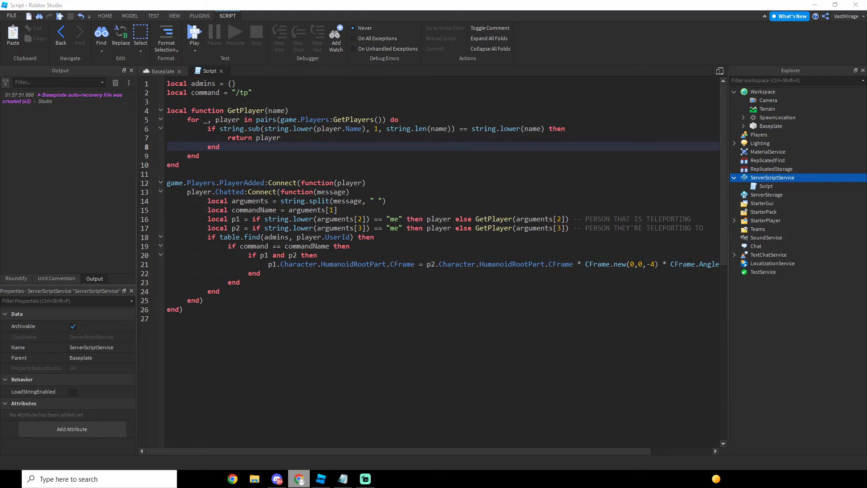
click(300, 479)
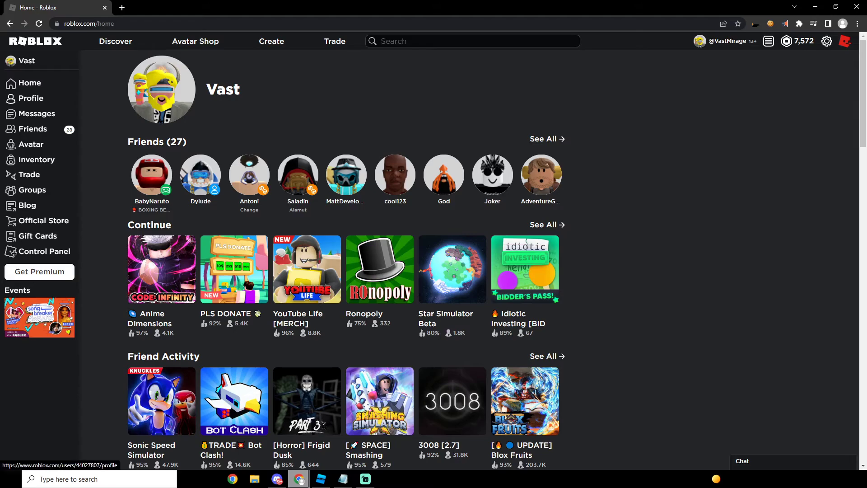
- Copy the user ID from the Roblox profile page's address, then return to Studio
click(30, 98)
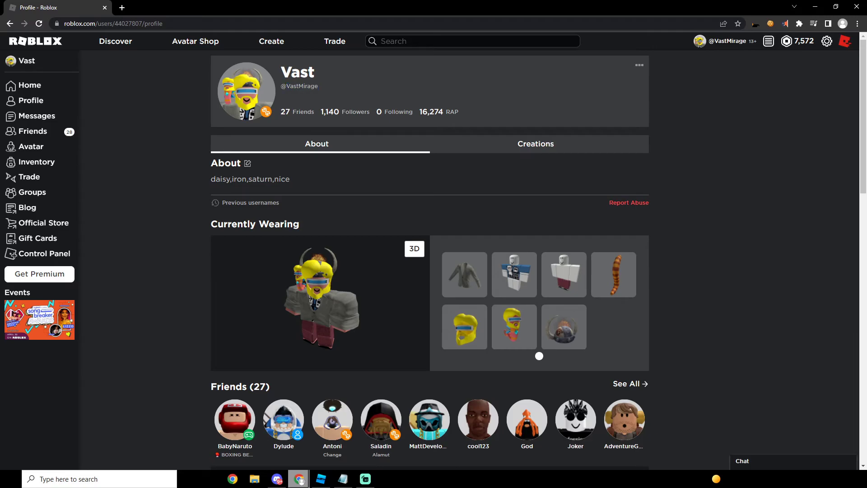
scroll(381, 305, down, 2)
scroll(381, 305, down, 1)
scroll(381, 306, up, 3)
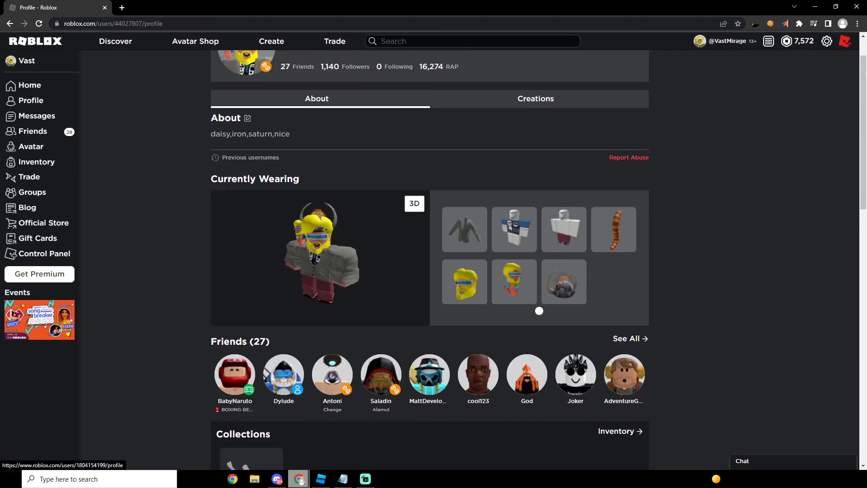
scroll(380, 305, up, 1)
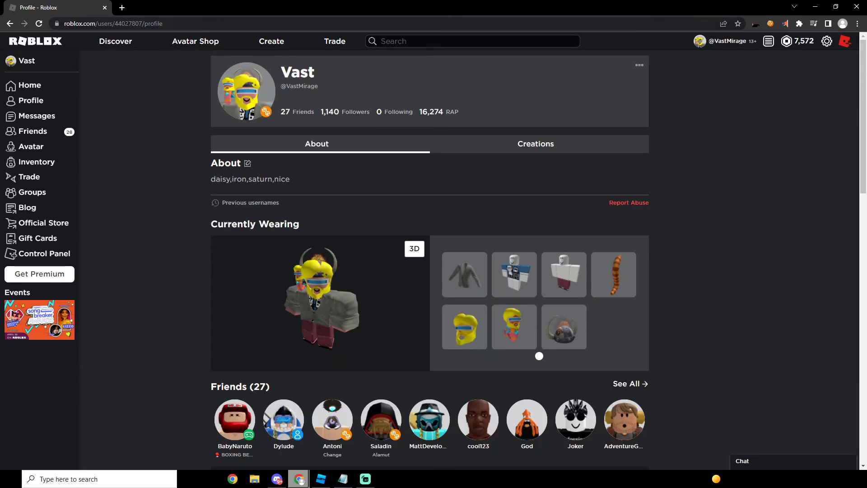
double_click(163, 23)
key(ctrl+c)
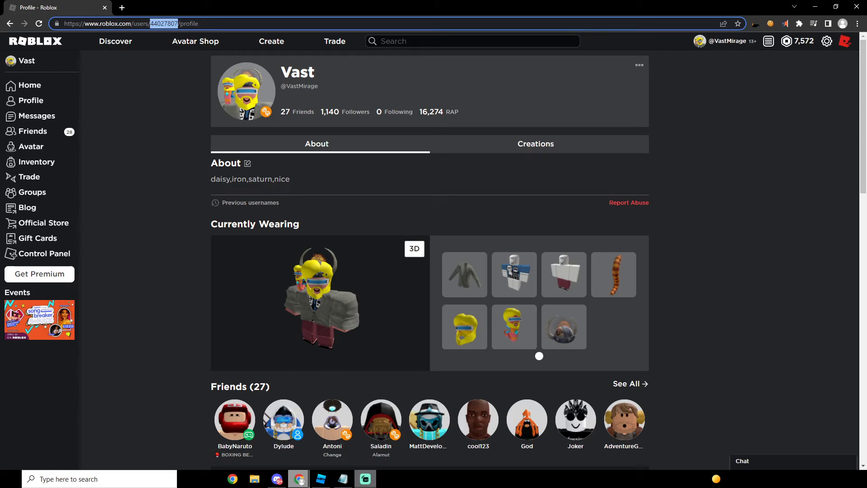
key(alt+Tab)
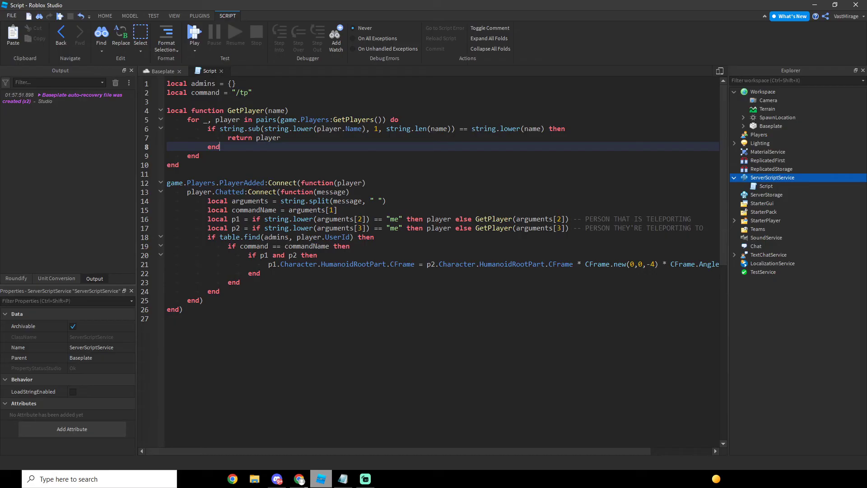
- Paste the copied user ID into the empty admins table on line 1, undoing an accidental duplicate
click(232, 83)
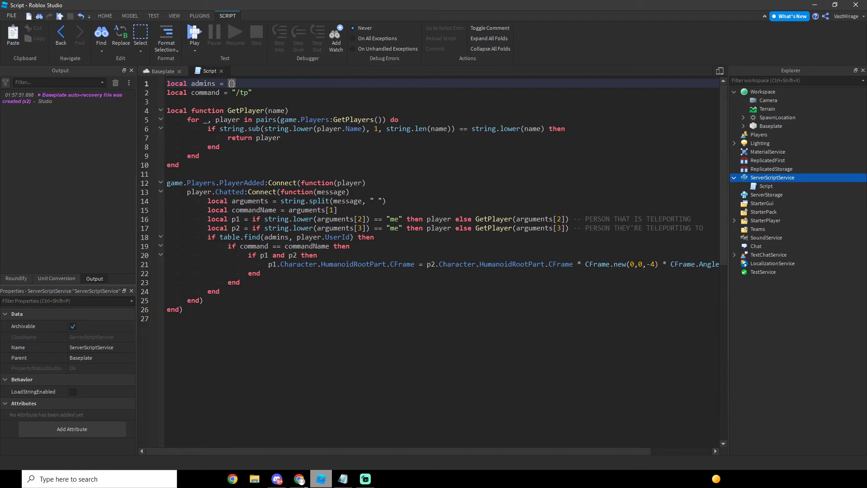
key(ctrl+v)
text(,)
key(ctrl+v)
key(ctrl+z)
key(BackSpace)
key(BackSpace)
click(350, 246)
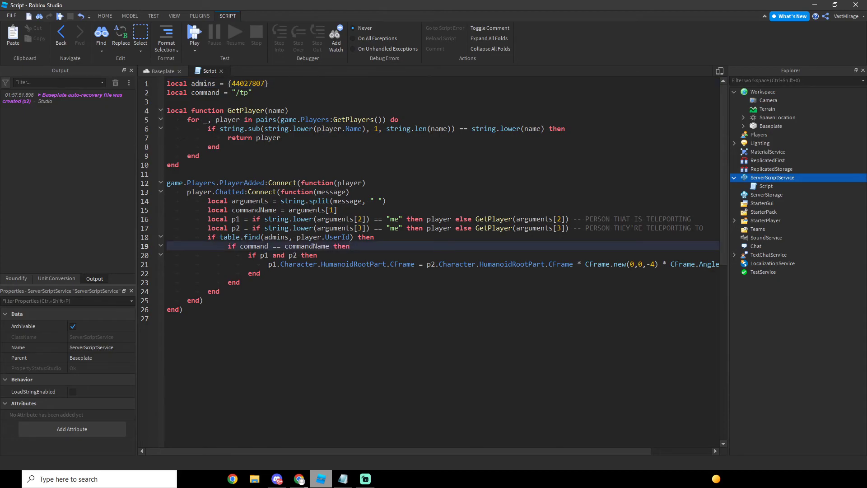
- Add print("test") beneath the table.find admin check and start a play test
key(Up)
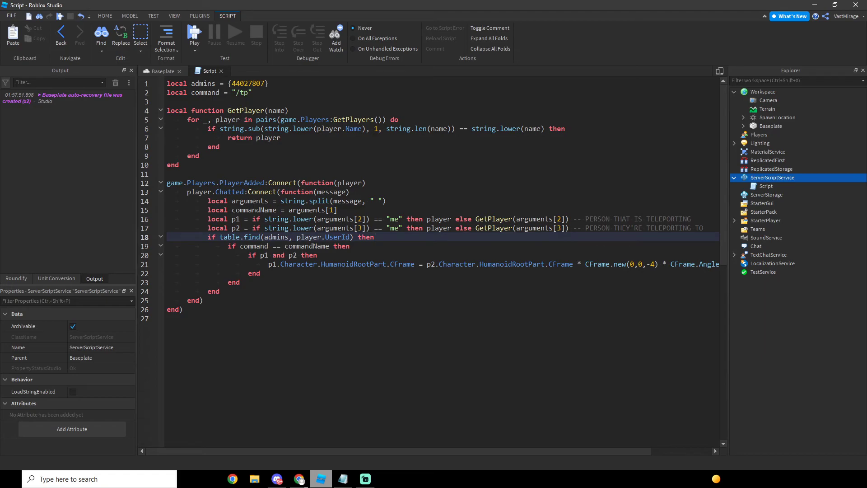
key(Return)
text(pr)
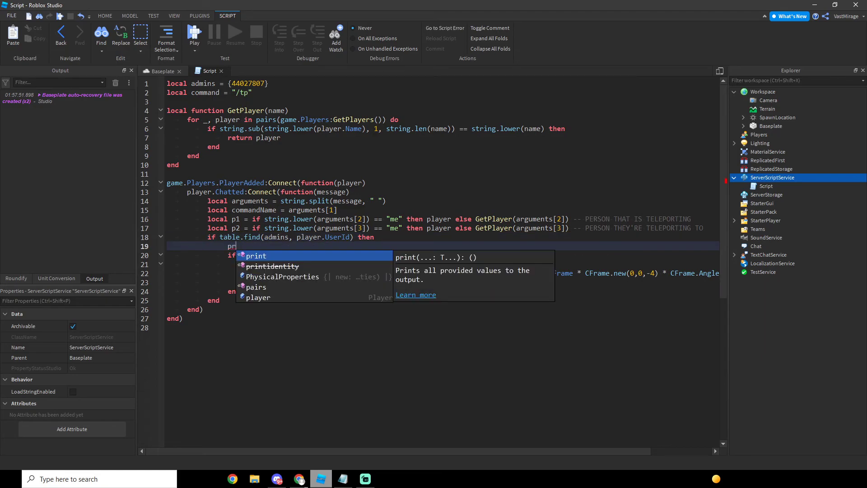
key(Tab)
text("tset)
key(BackSpace)
key(BackSpace)
key(BackSpace)
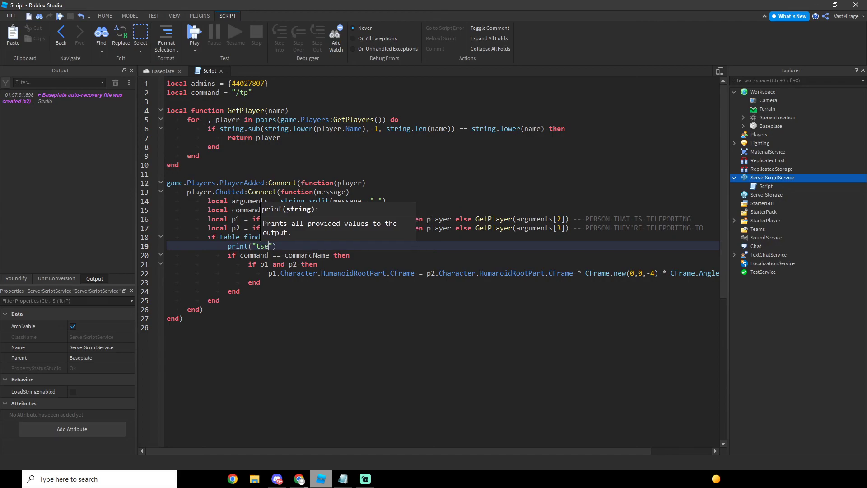
text(est)
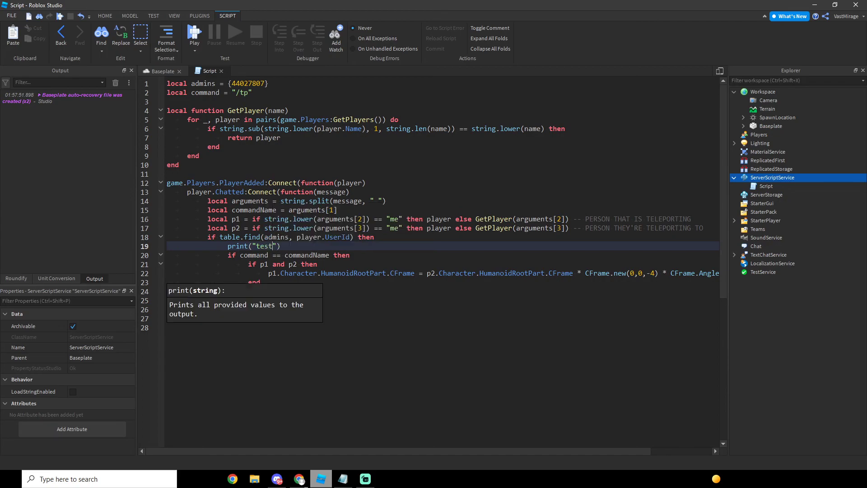
key(Down)
key(Down)
key(Down)
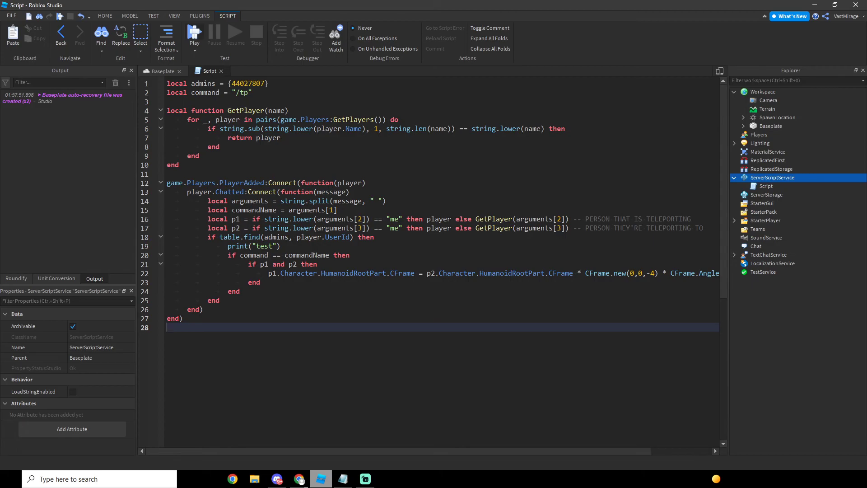
click(195, 34)
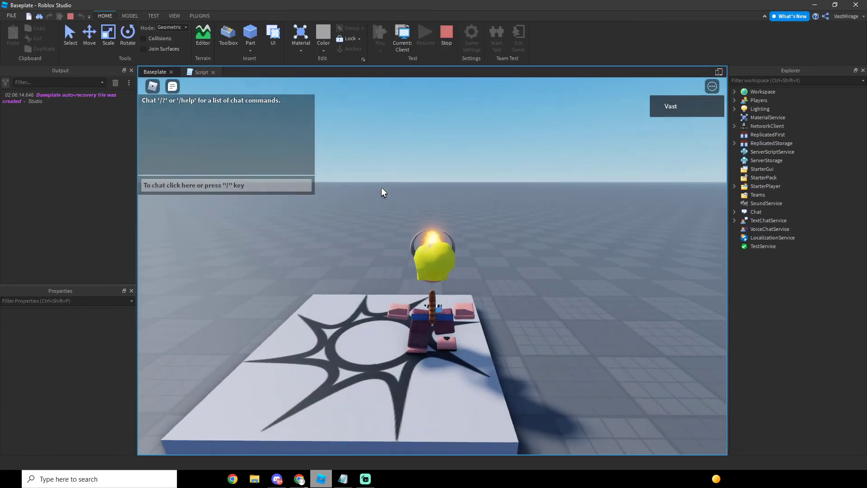
- Chat '/tp me me' to confirm "test" prints, then delete the print line and stop the test
key(slash)
text(/tp)
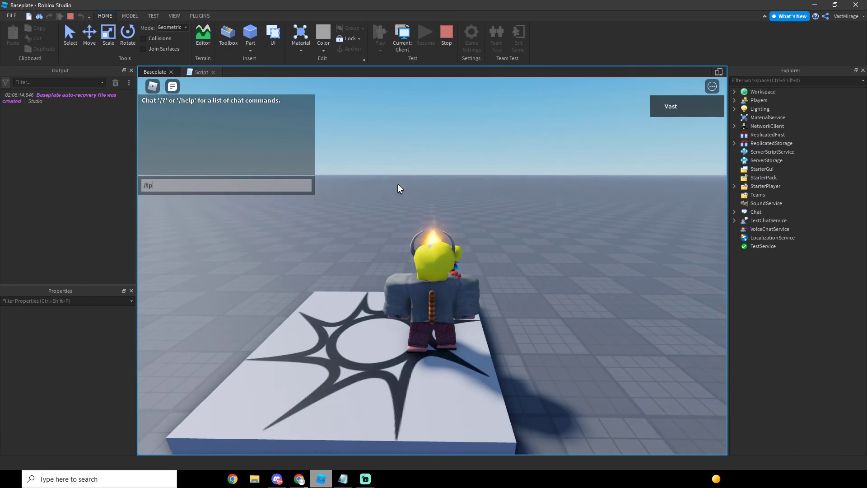
text( me me)
key(Return)
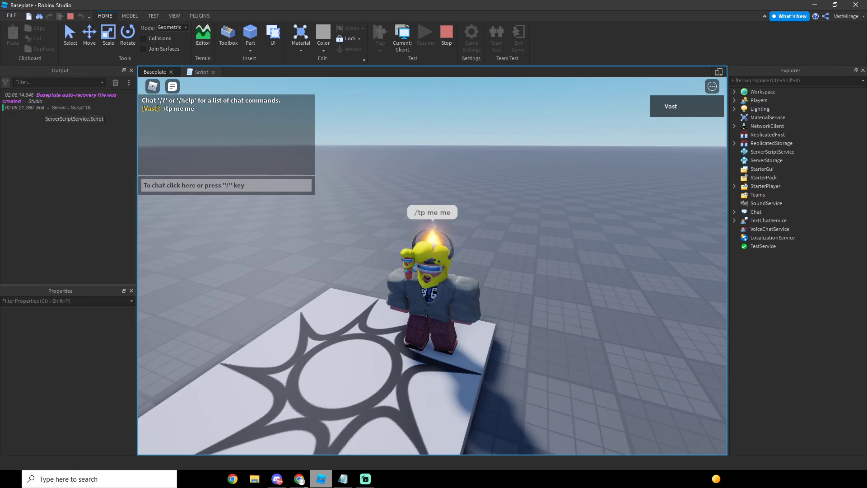
click(41, 107)
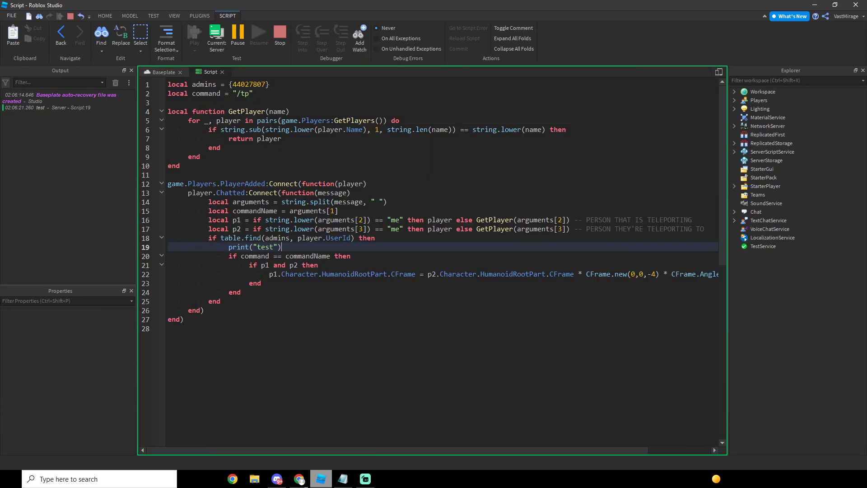
key(shift+Home)
key(BackSpace)
key(BackSpace)
key(shift+F5)
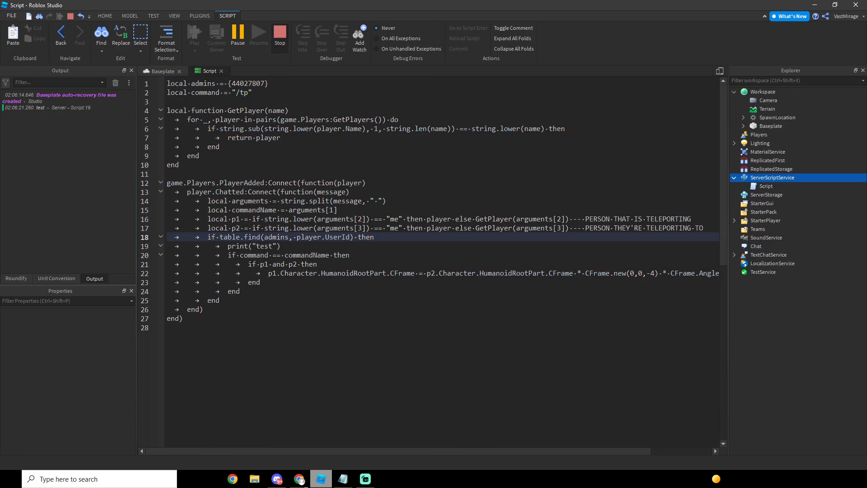
- Add the copied user ID as a second entry in the admins table on line 1
key(ctrl+Home)
key(End)
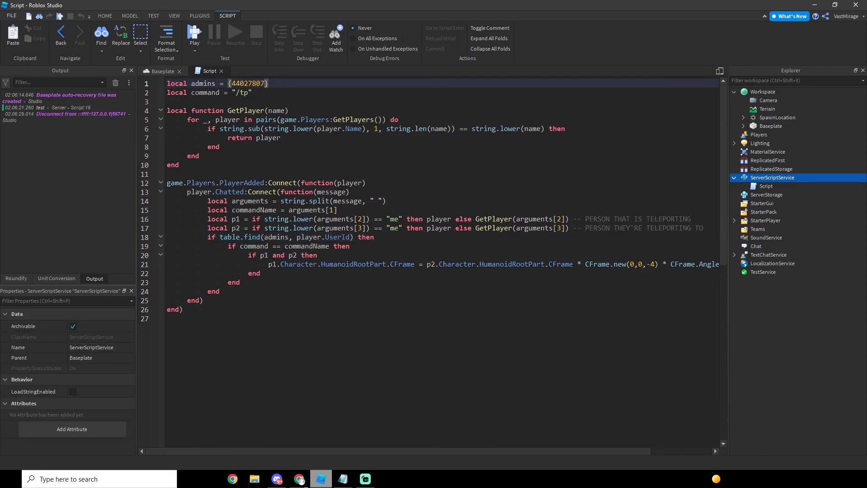
text(,)
key(ctrl+v)
click(715, 451)
click(715, 451)
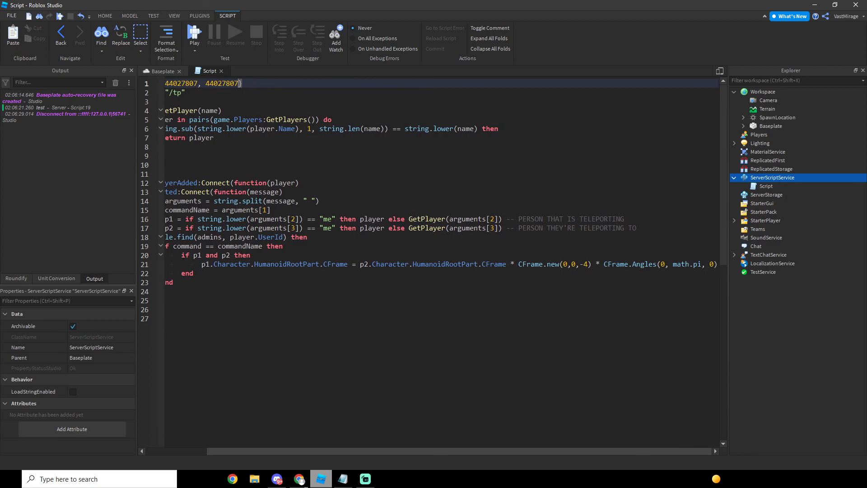